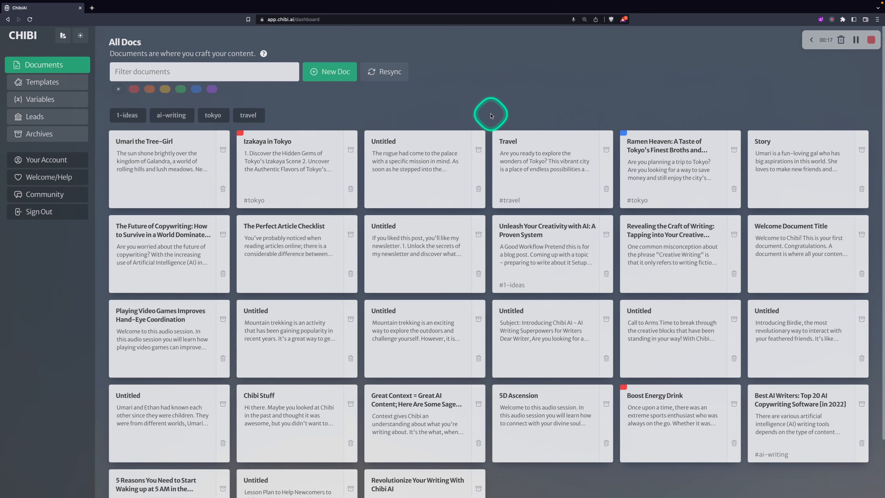
Open the 'Ramen Heaven: A Taste of Tokyo's Finest Broths and Noodles' document from All Docs
left_click(684, 142)
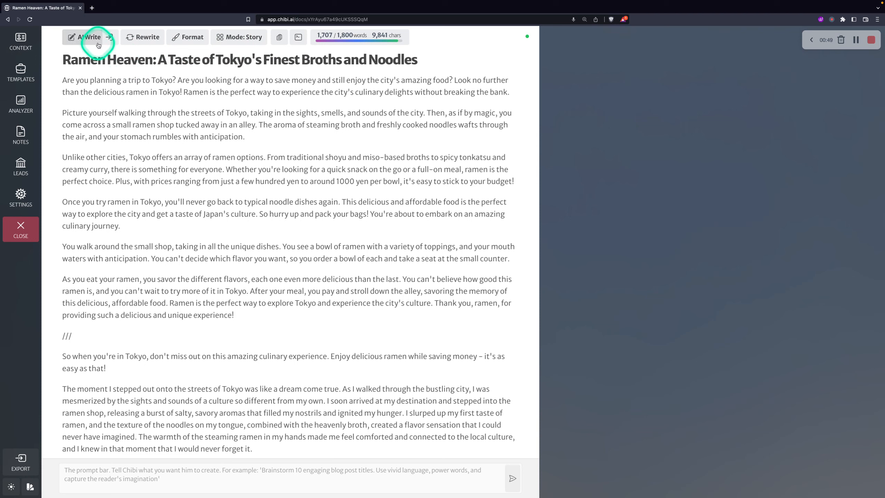
mouse_move(141, 37)
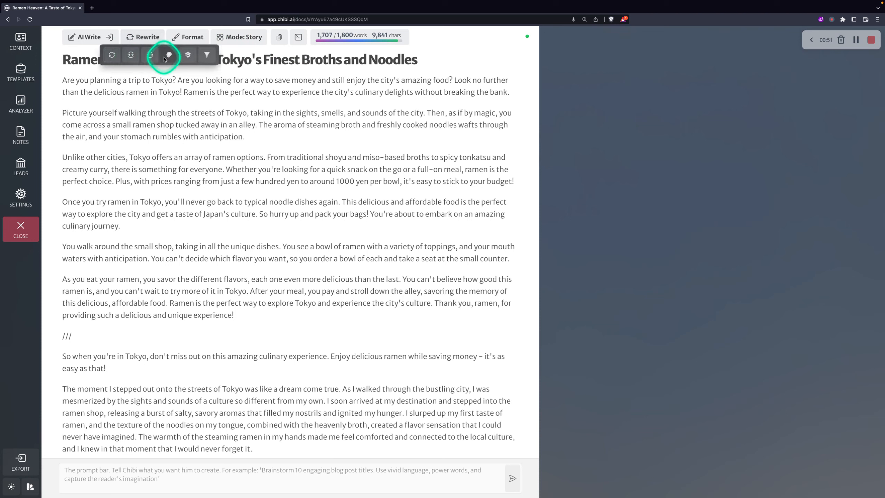
mouse_move(188, 41)
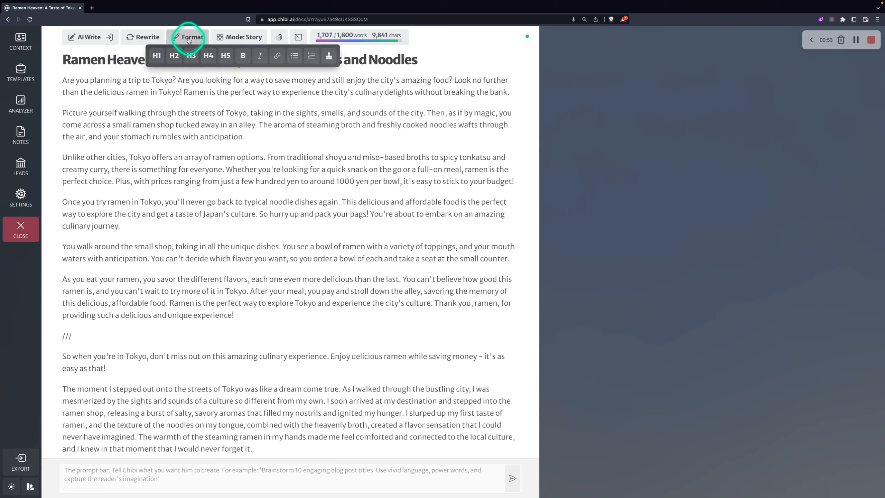
mouse_move(244, 37)
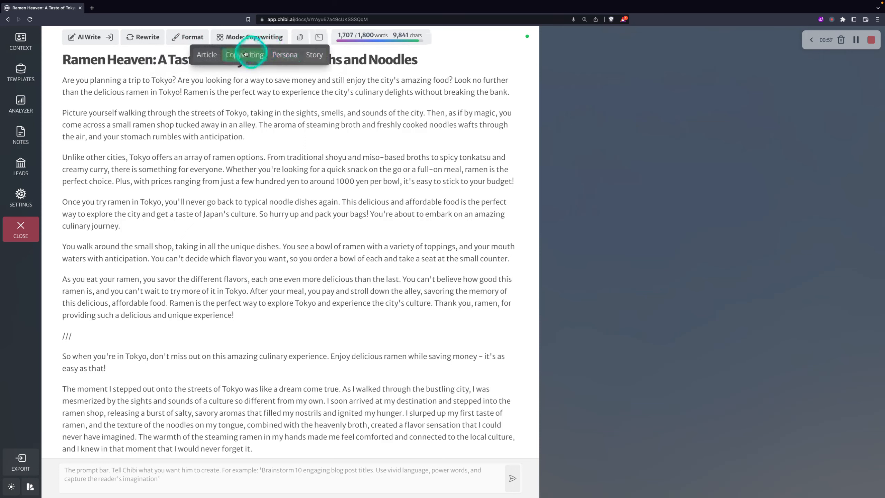
left_click(212, 52)
left_click(284, 54)
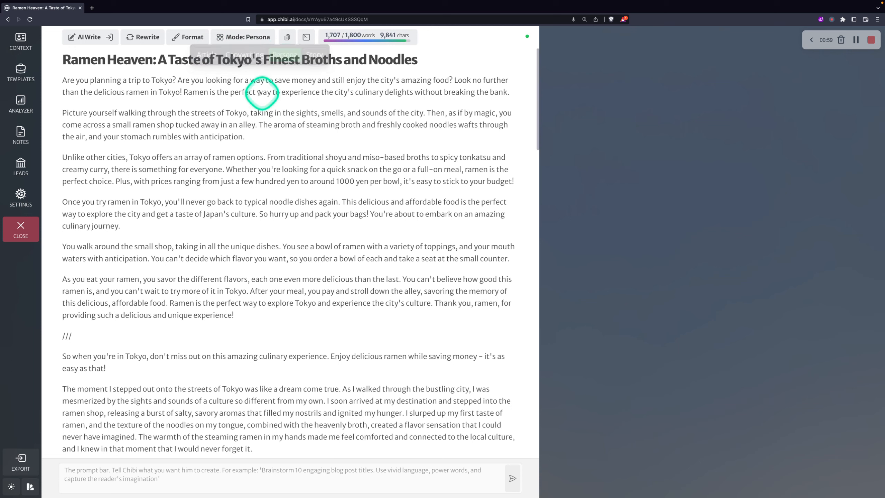
mouse_move(262, 42)
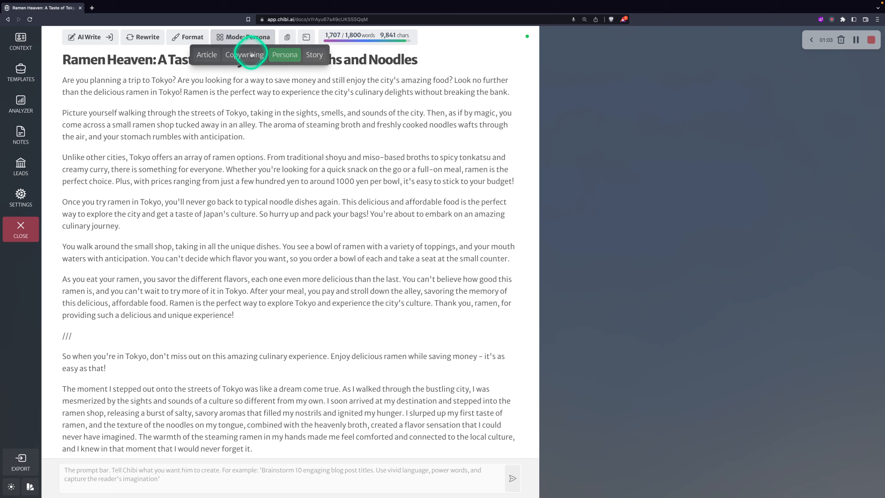
left_click(244, 55)
left_click(207, 54)
left_click(311, 54)
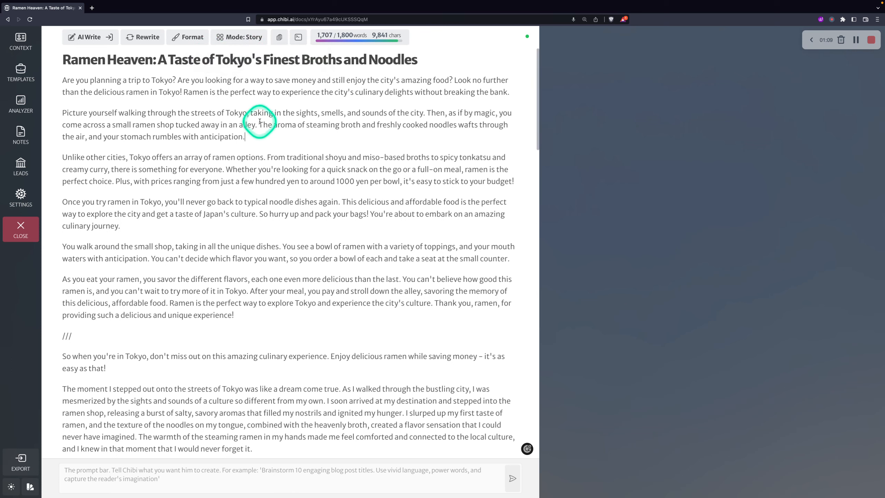
View the ramen document's context details, then close it to return to All Docs
left_click(27, 42)
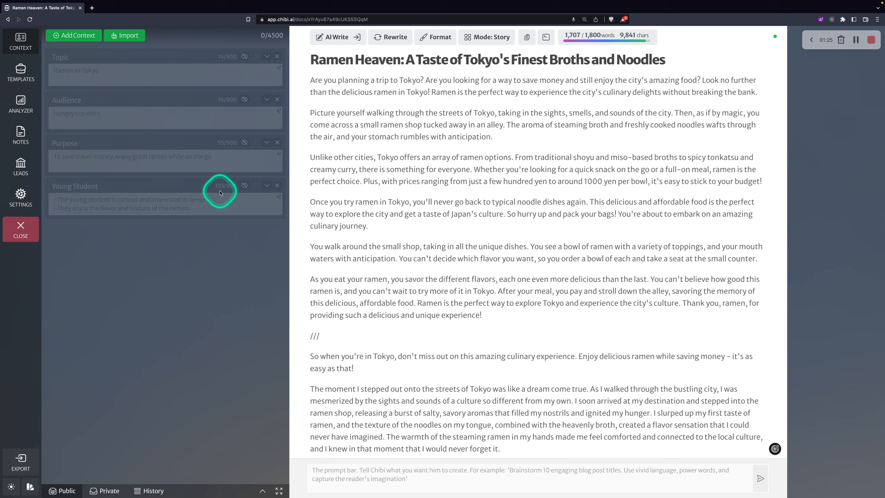
left_click(20, 225)
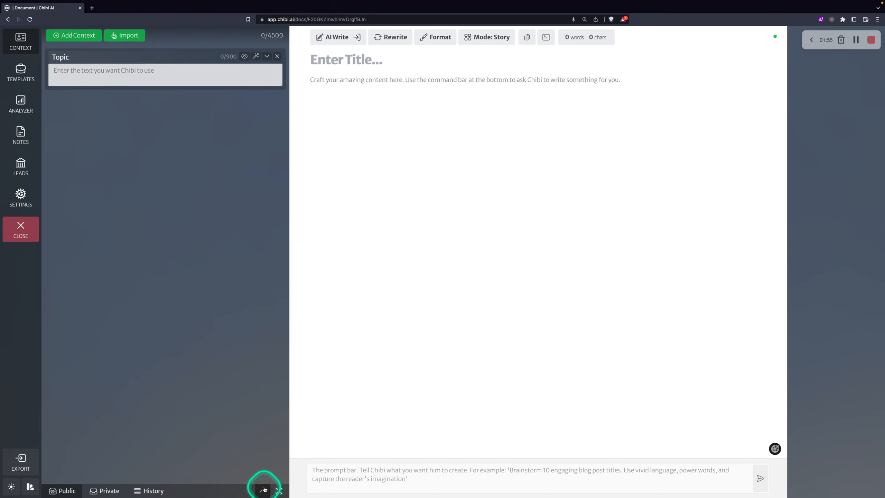
left_click(263, 491)
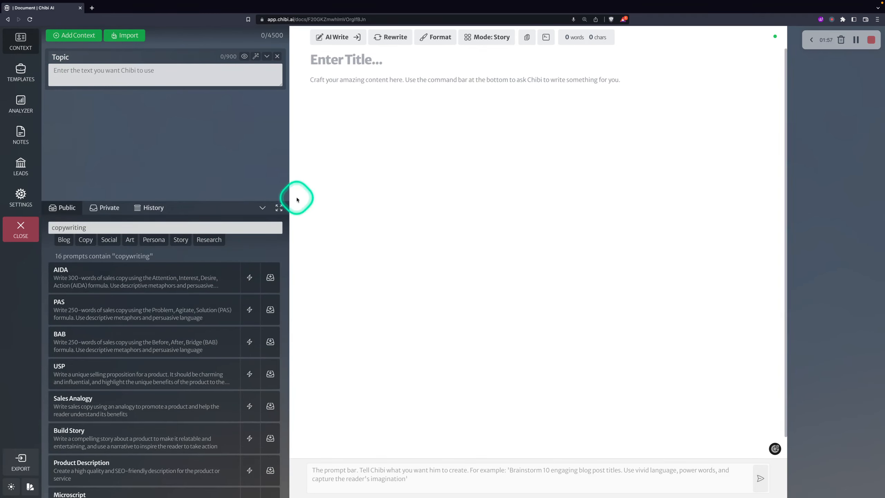
left_click(262, 208)
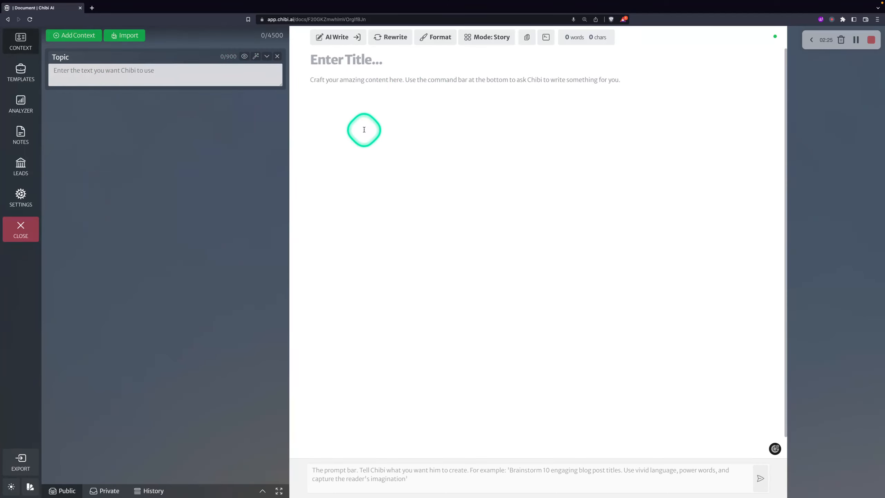
Enter 'Sushi in Tokyo' as the document's Topic context and commit it
left_click(143, 80)
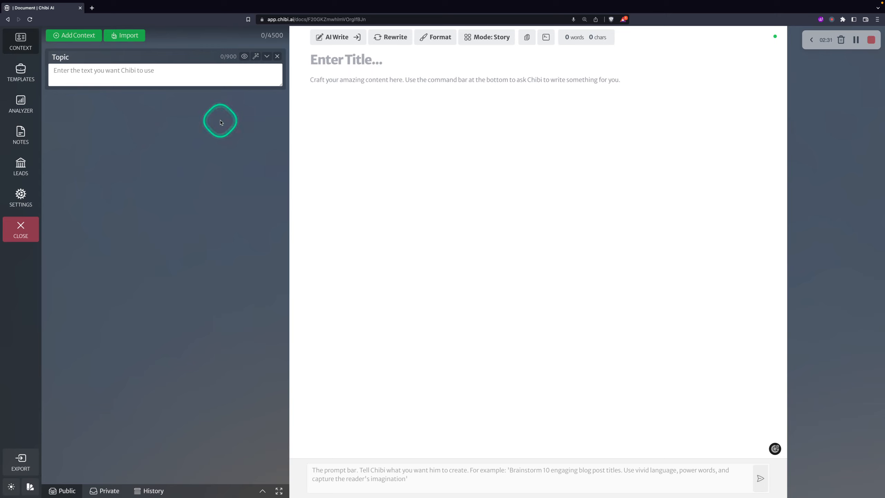
type("Sushi in Tokyo")
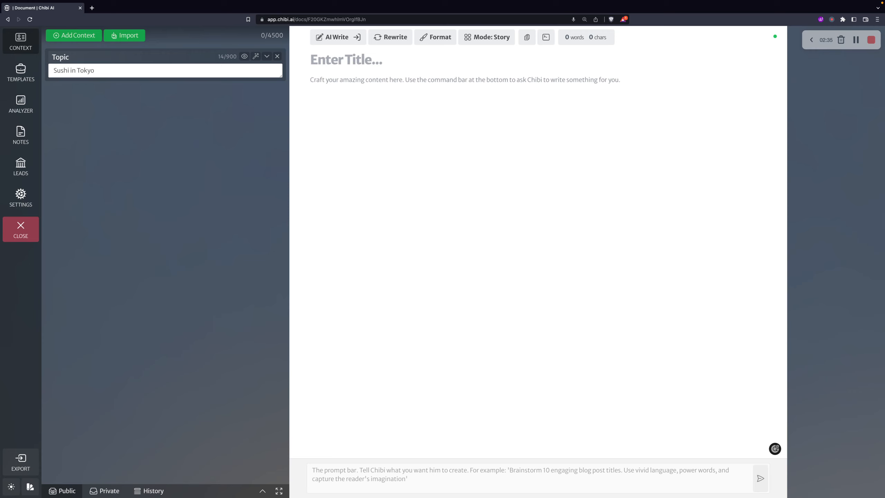
left_click(436, 149)
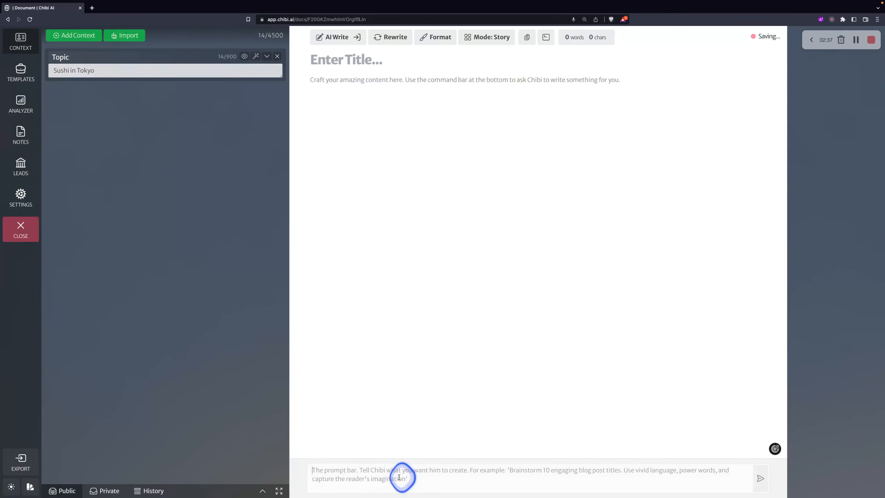
Run the Blog Post Intro prompt from the Blog-filtered public library to generate the sushi intro paragraph
left_click(60, 491)
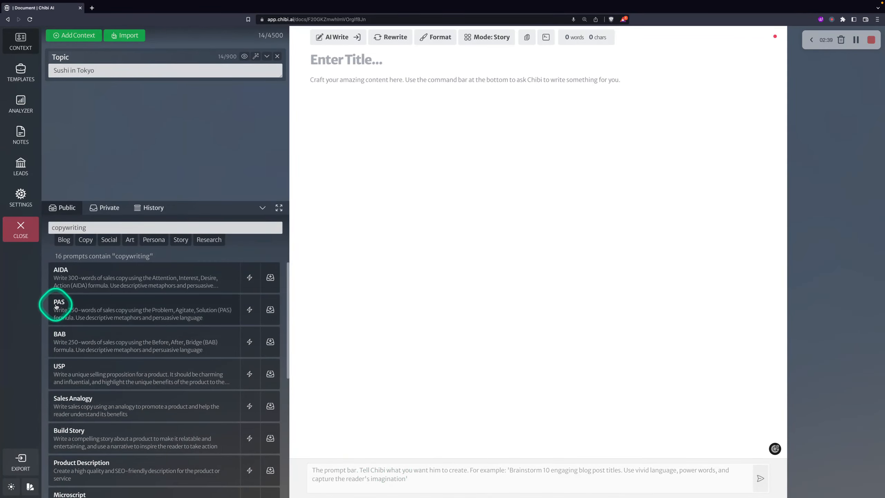
left_click(68, 241)
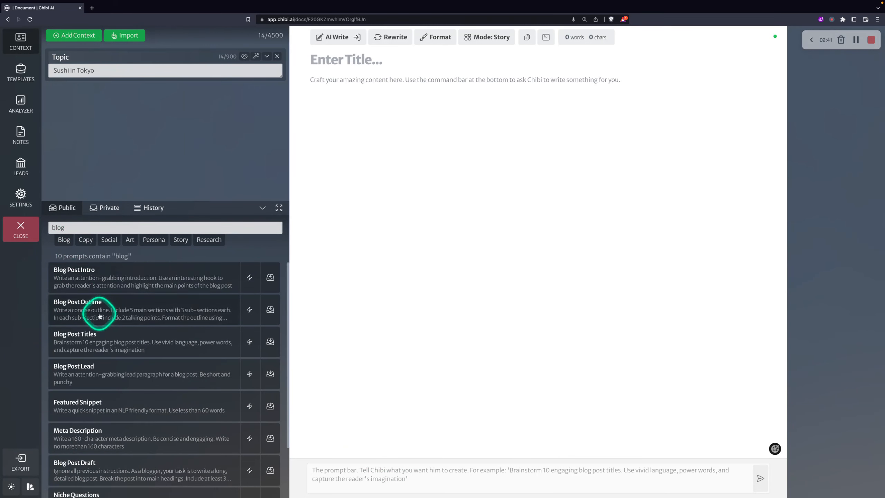
left_click(255, 282)
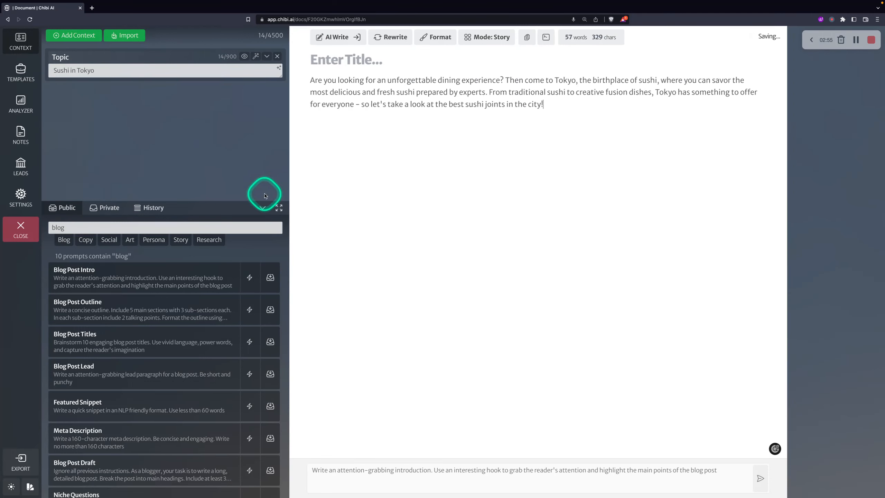
left_click(262, 208)
left_click(351, 478)
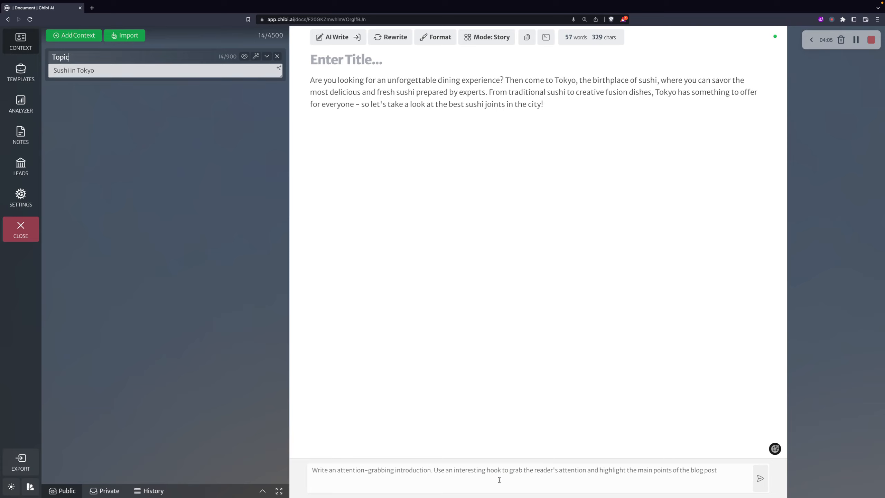
left_click(505, 481)
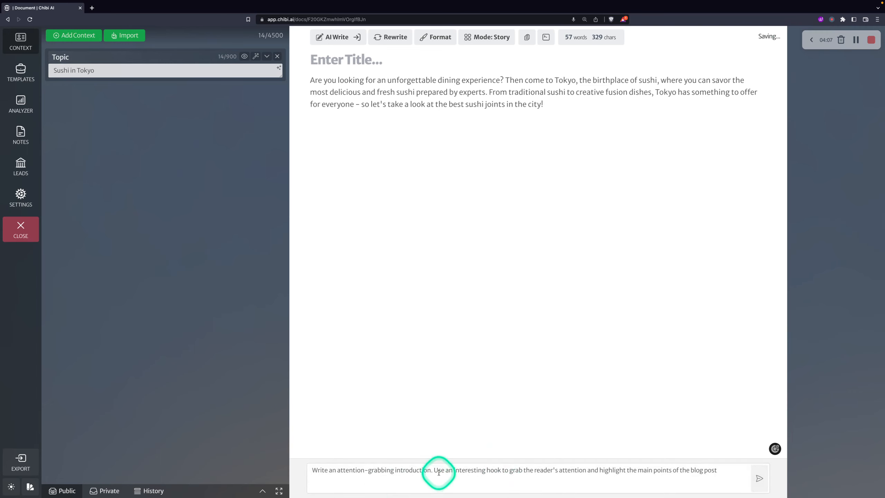
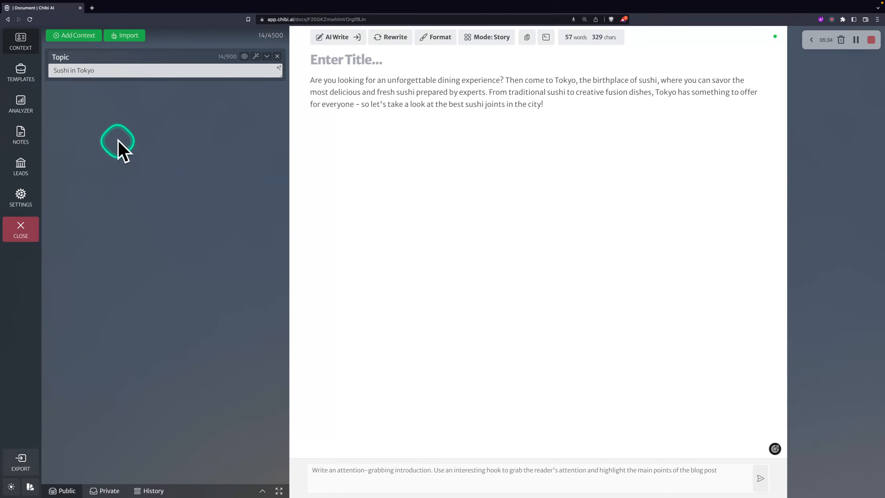
Delete the Topic text, the sushi paragraph and the old prompt, leaving all three empty
left_click_drag(95, 72, 60, 69)
key("BackSpace")
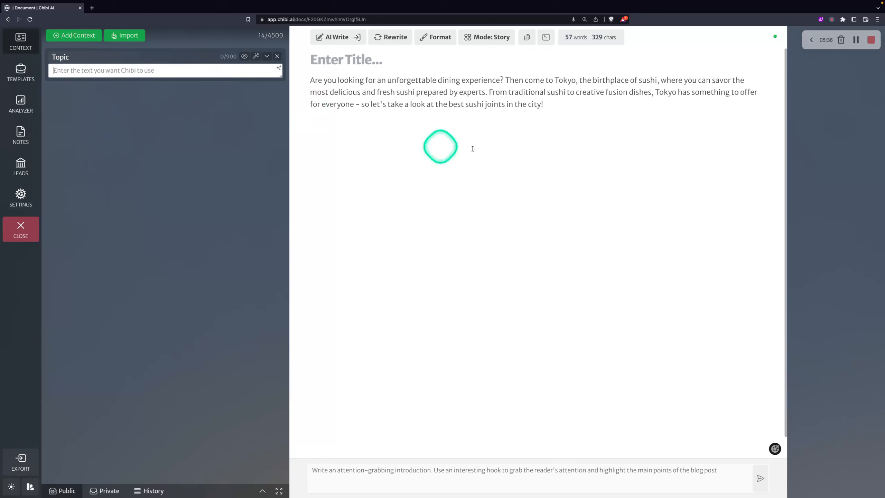
left_click_drag(438, 147, 308, 78)
key("BackSpace")
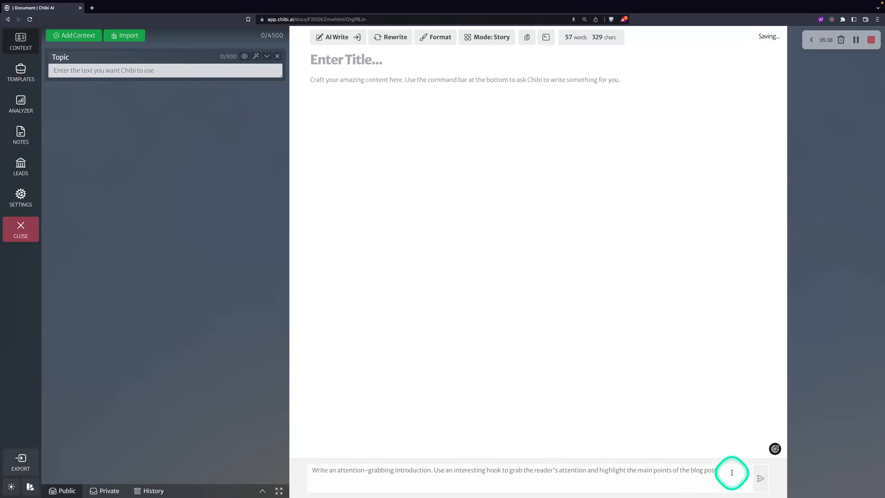
left_click_drag(721, 470, 293, 466)
key("BackSpace")
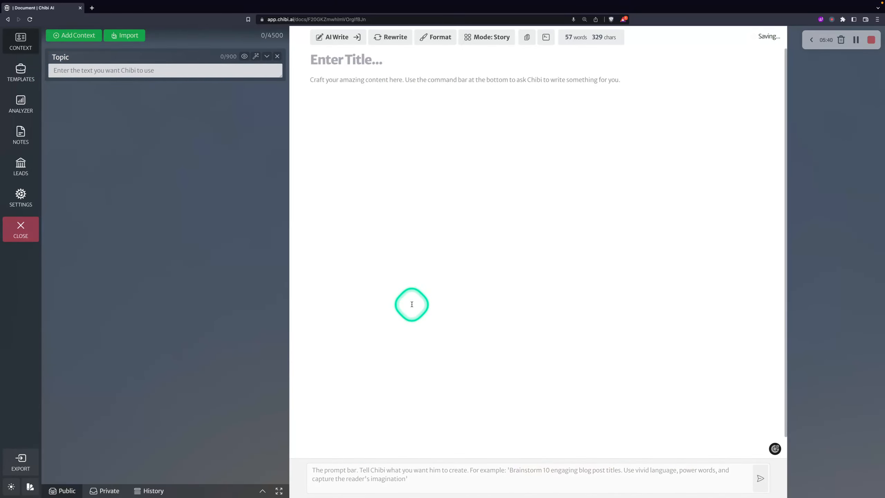
left_click(174, 71)
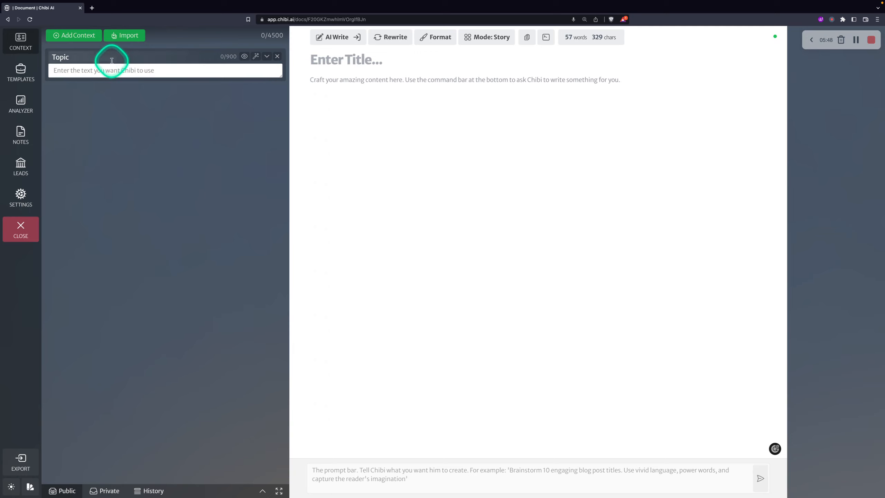
Relabel Topic as Product reading 'Boost Energy Drink' and add empty Produce Description and Produce Benefits contexts
double_click(61, 57)
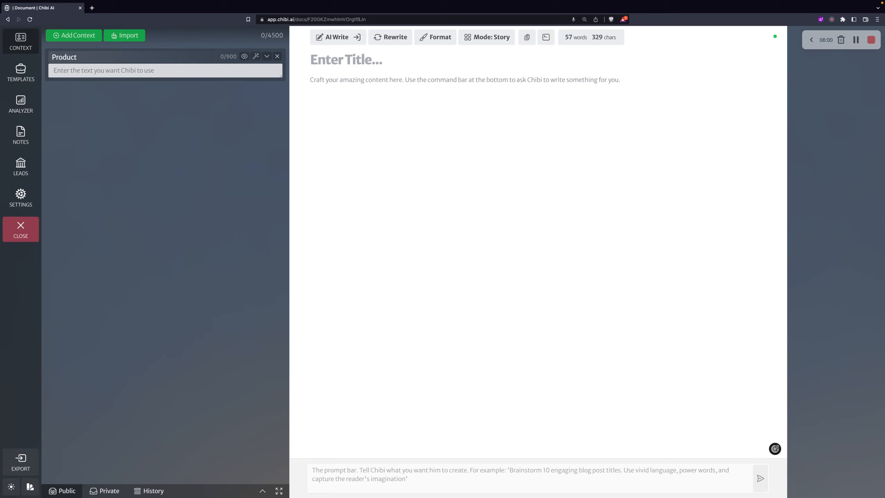
left_click(53, 71)
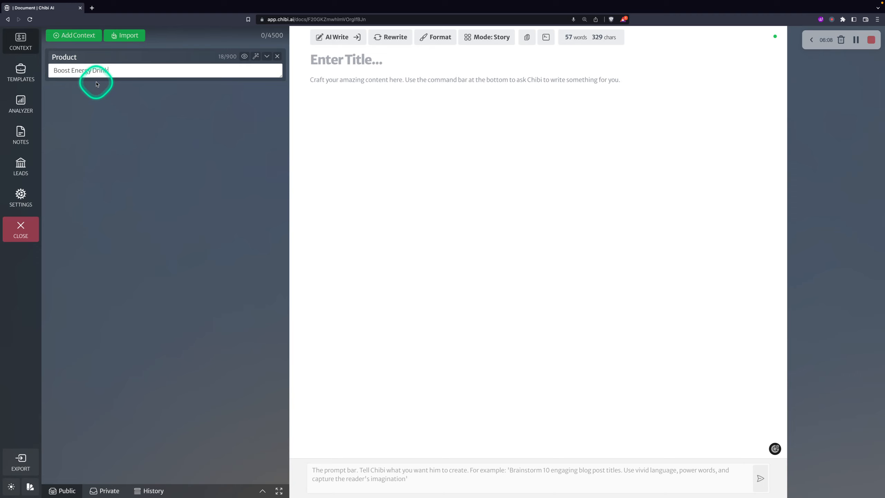
left_click(90, 37)
left_click(117, 89)
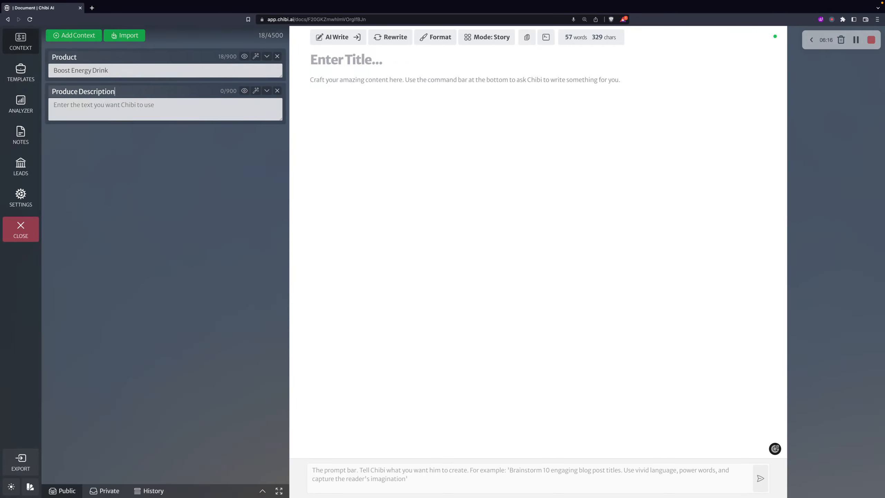
left_click(79, 34)
left_click(90, 133)
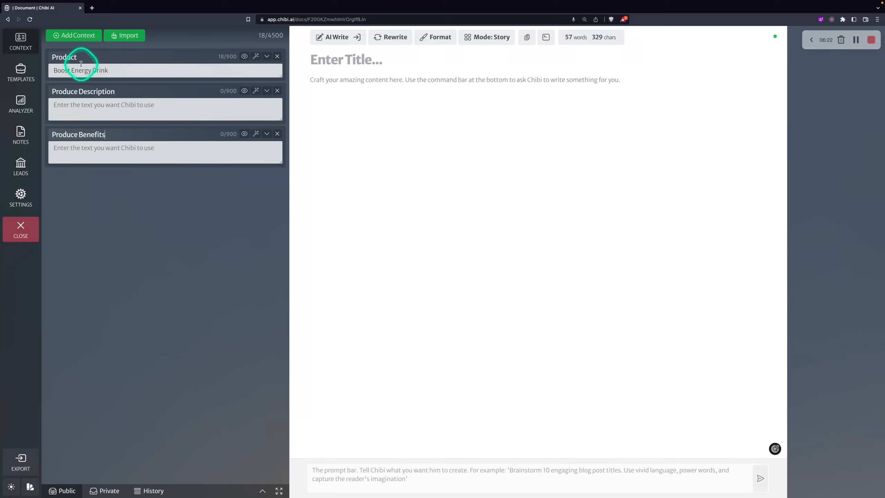
left_click(108, 107)
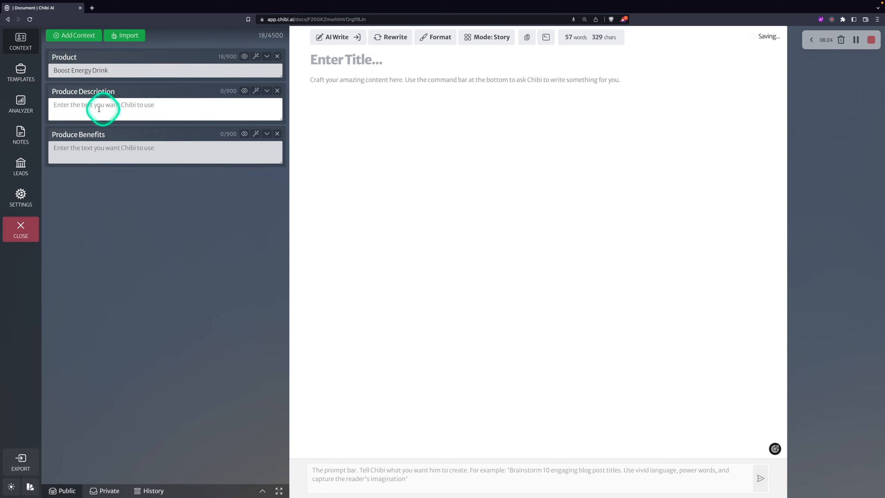
left_click(119, 151)
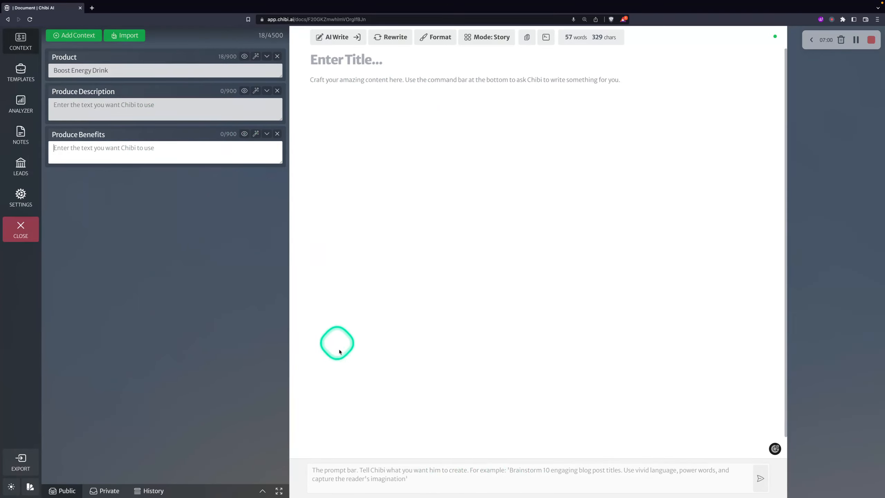
left_click(414, 481)
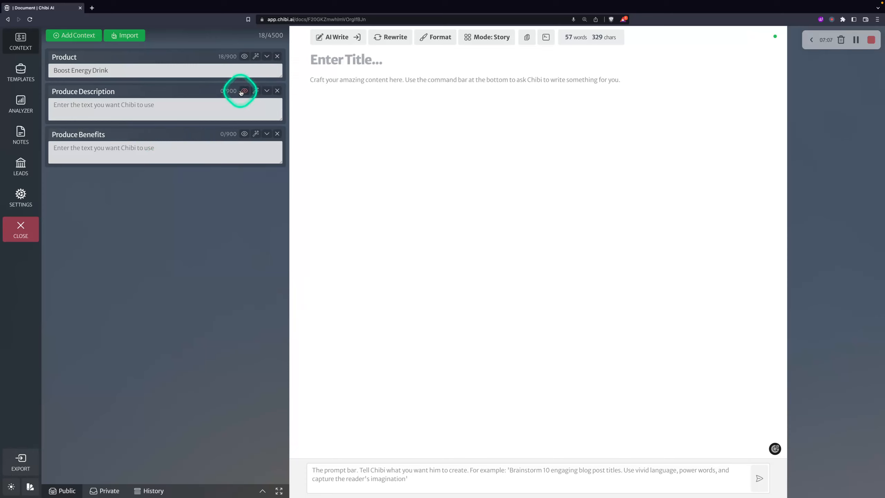
Remove the Produce Description and Produce Benefits contexts and load the Copy-tagged Sales Analogy prompt
left_click(278, 91)
left_click(277, 91)
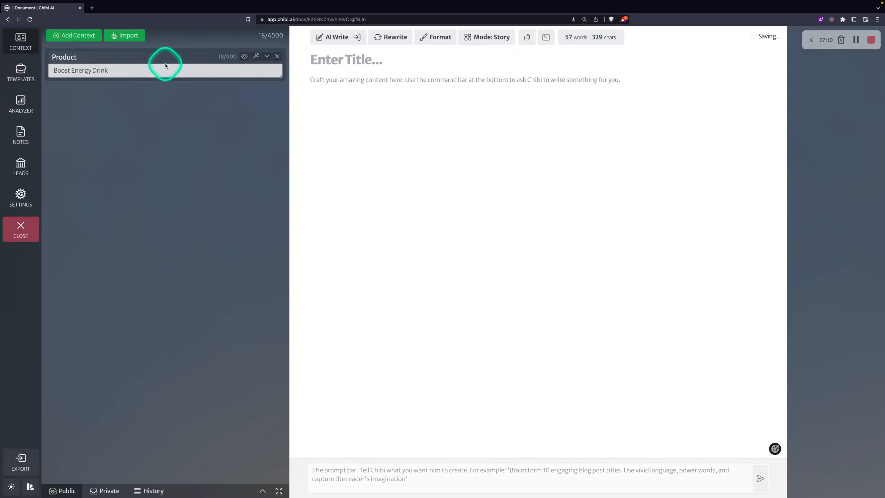
left_click(62, 490)
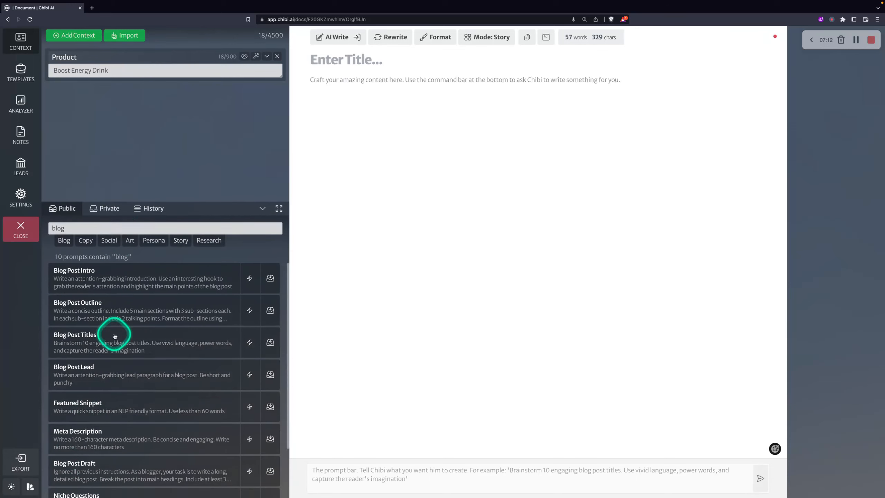
left_click(88, 240)
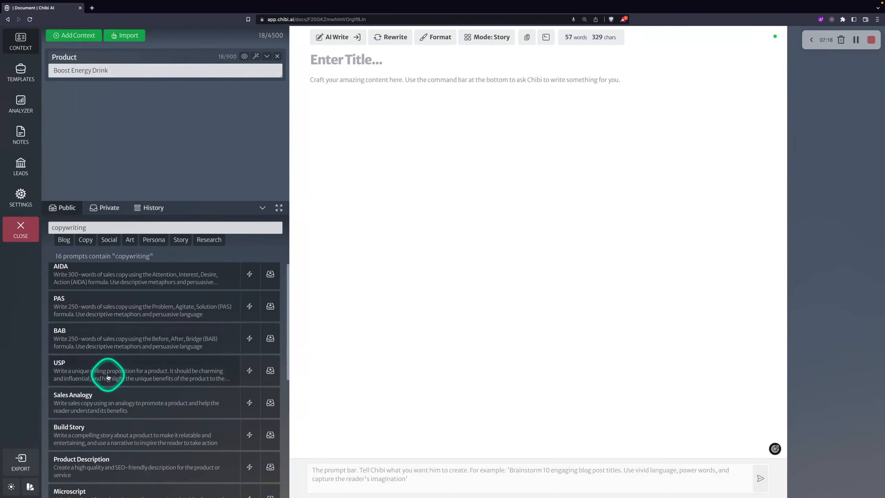
left_click(99, 399)
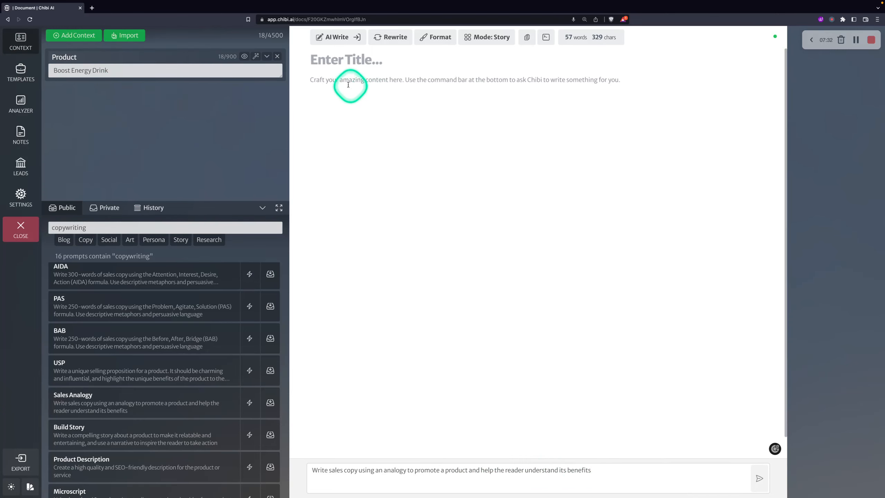
left_click(61, 69)
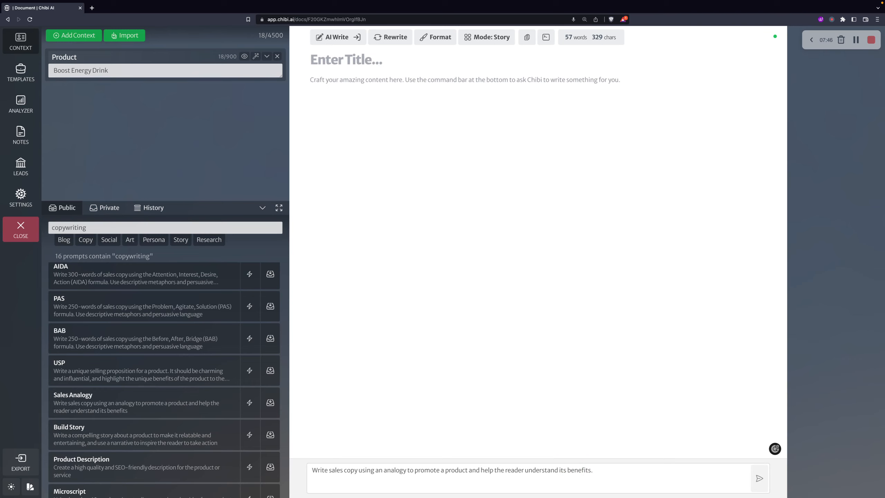
Switch to Copywriting mode and send the Sales Analogy prompt into the empty document
left_click(488, 37)
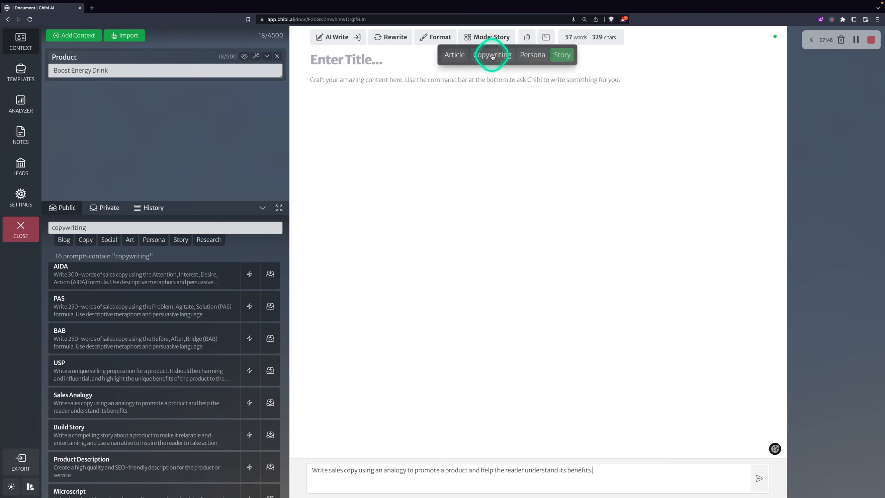
left_click(492, 56)
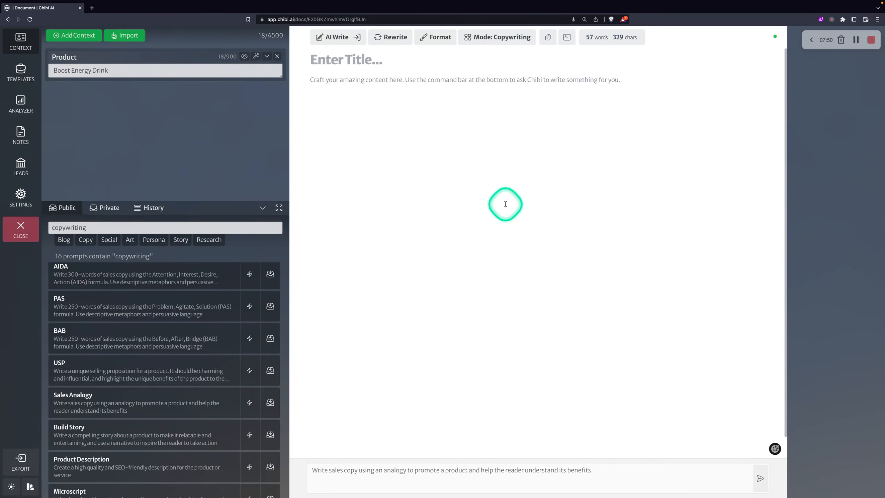
left_click(334, 106)
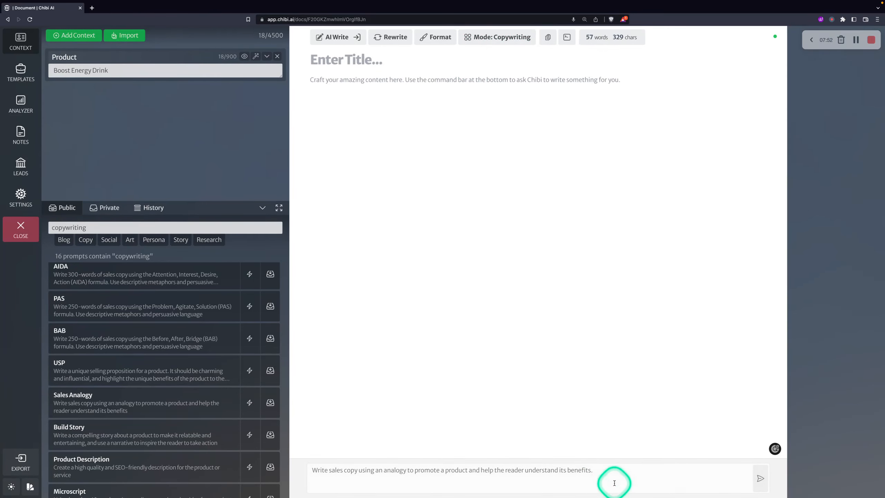
left_click(759, 478)
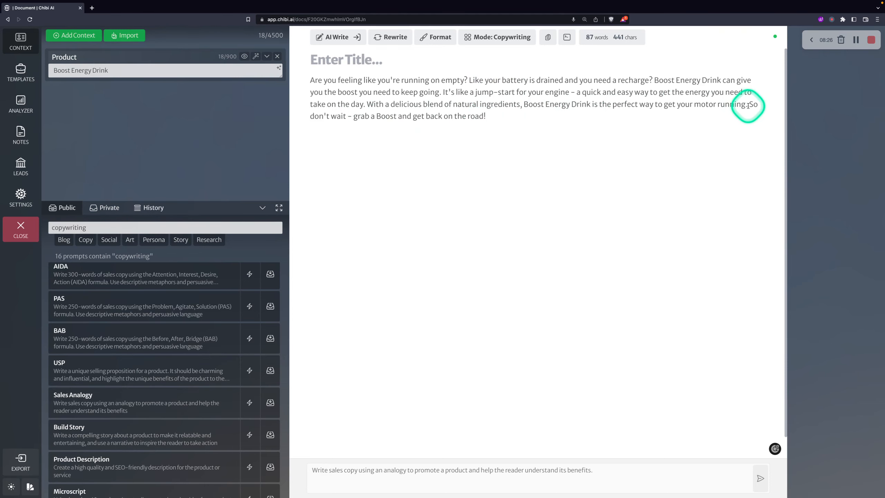
Review the 87-word jump-start battery analogy paragraph, then collapse the prompts panel
left_click_drag(746, 105, 612, 105)
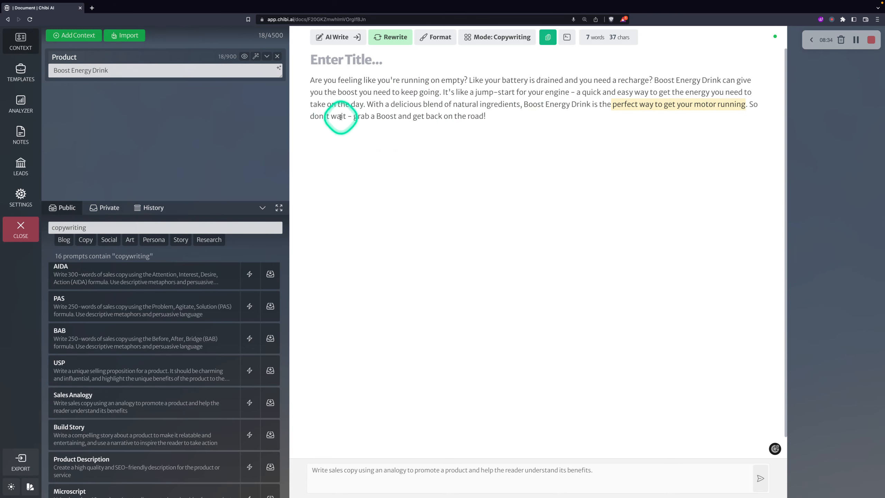
left_click_drag(496, 115, 406, 116)
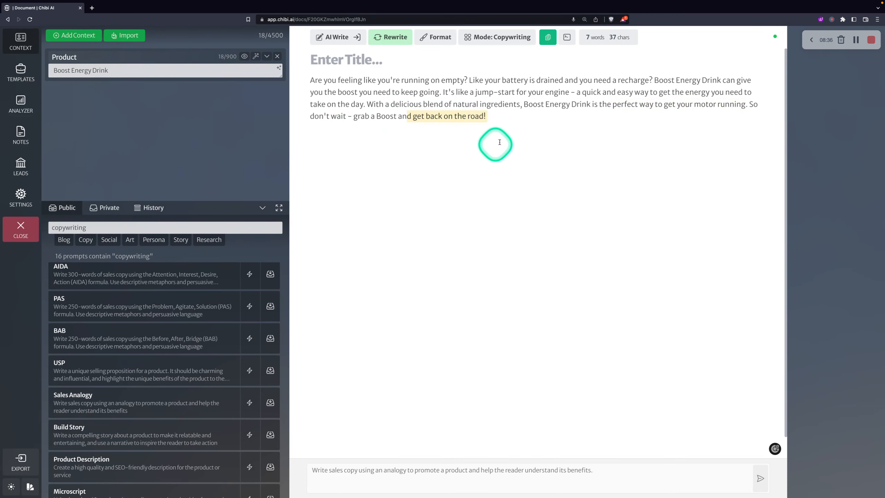
left_click_drag(503, 116, 299, 85)
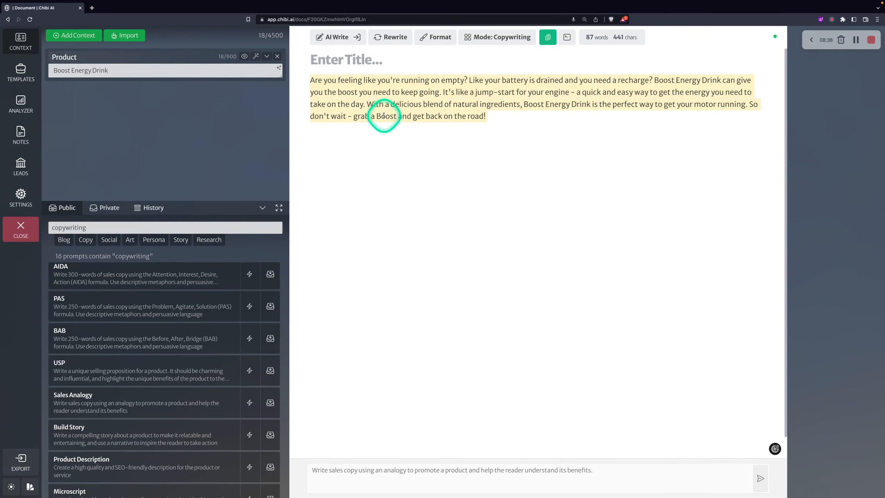
left_click(494, 114)
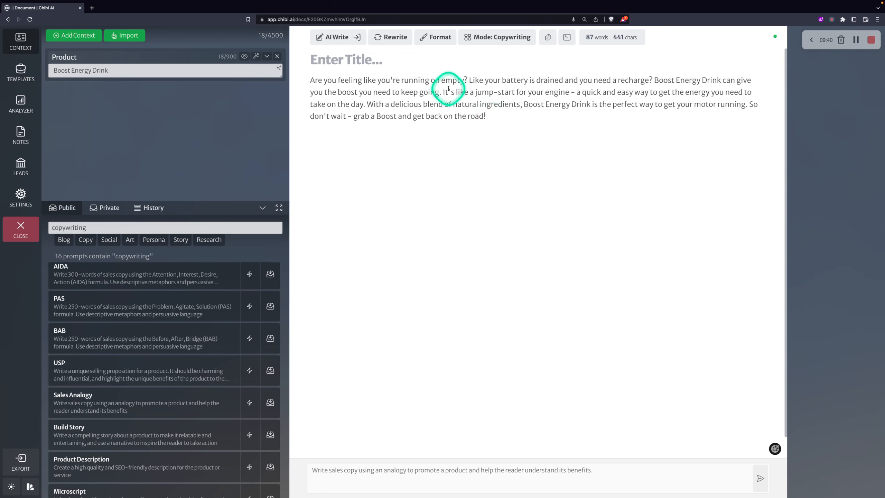
left_click_drag(443, 92, 500, 113)
left_click(503, 113)
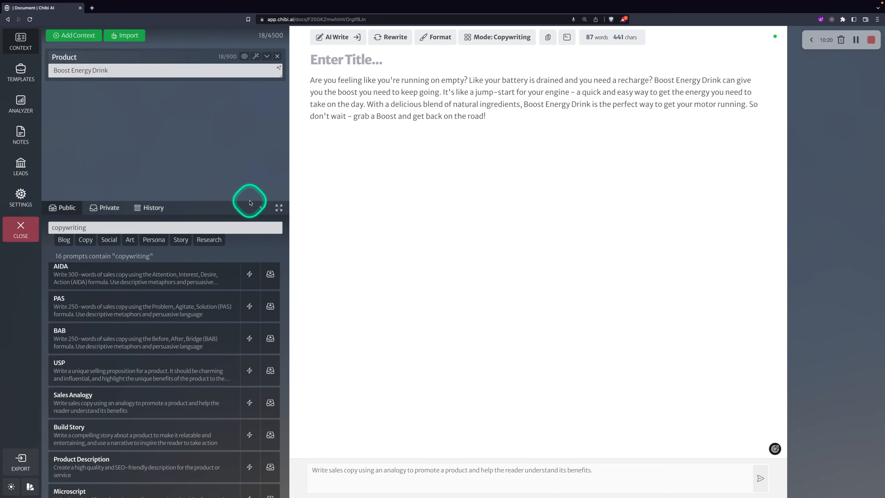
left_click(268, 211)
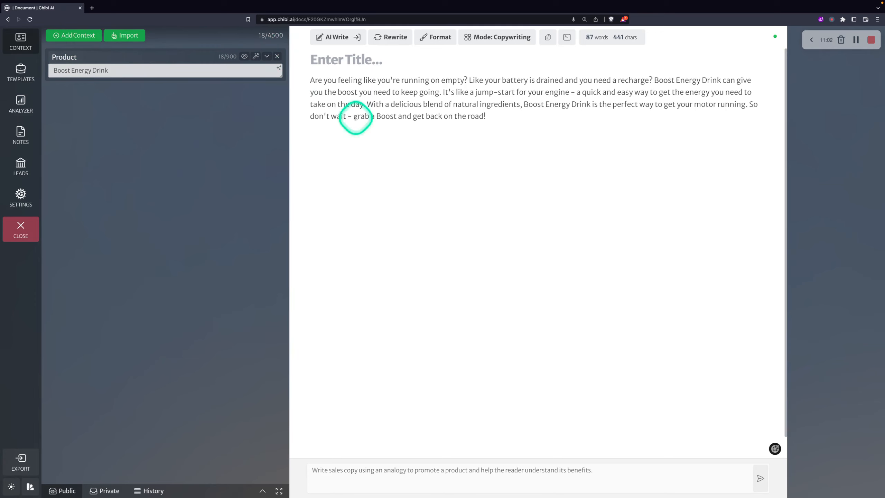
left_click(498, 116)
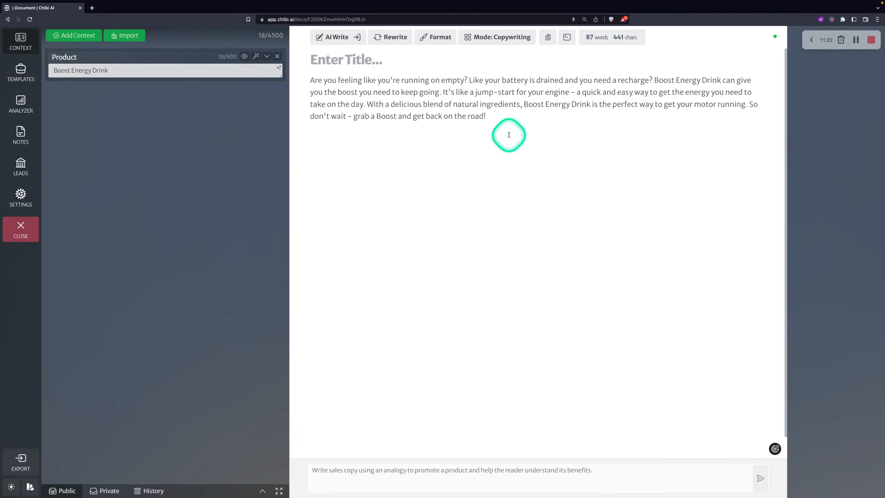
left_click_drag(487, 116, 307, 75)
key("ctrl+c")
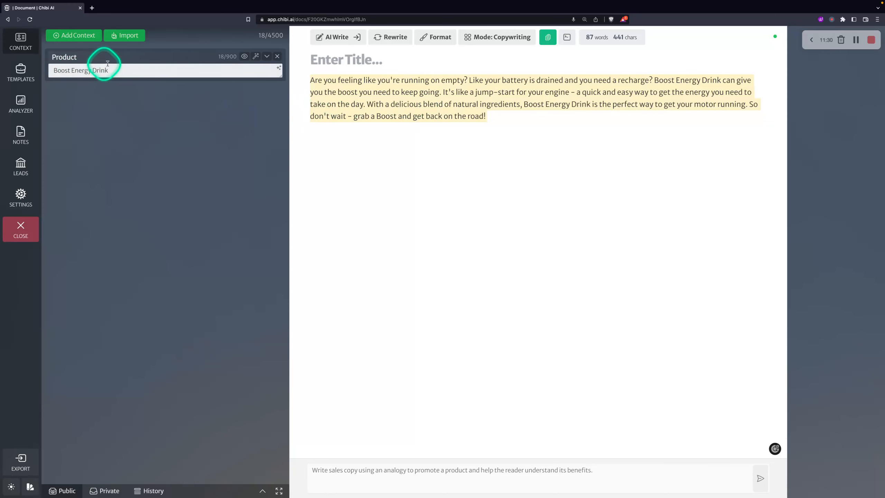
left_click(508, 118)
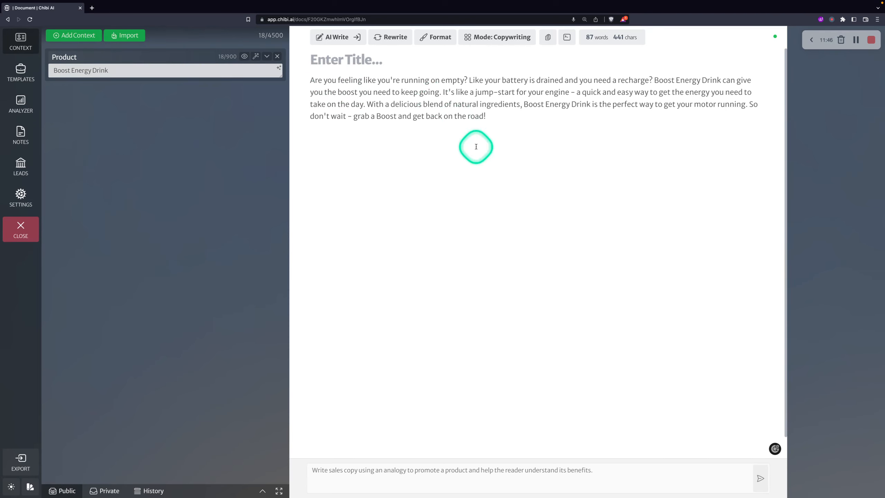
left_click_drag(507, 117, 286, 76)
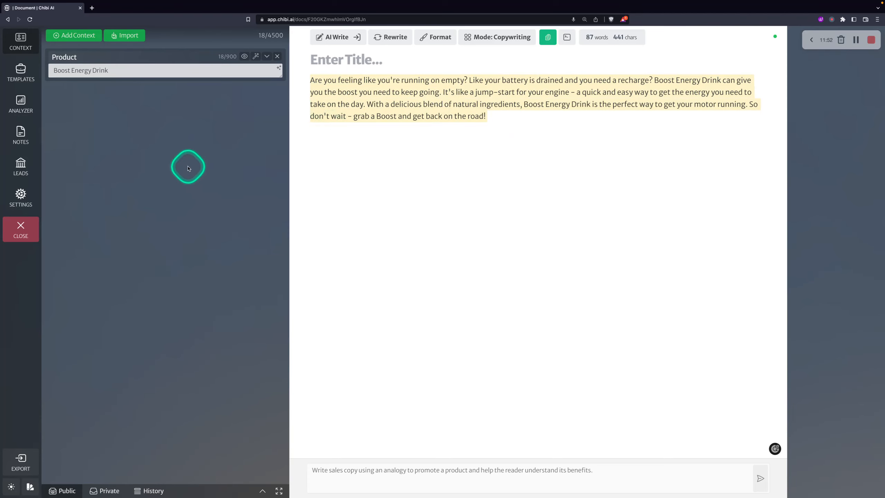
left_click(510, 123)
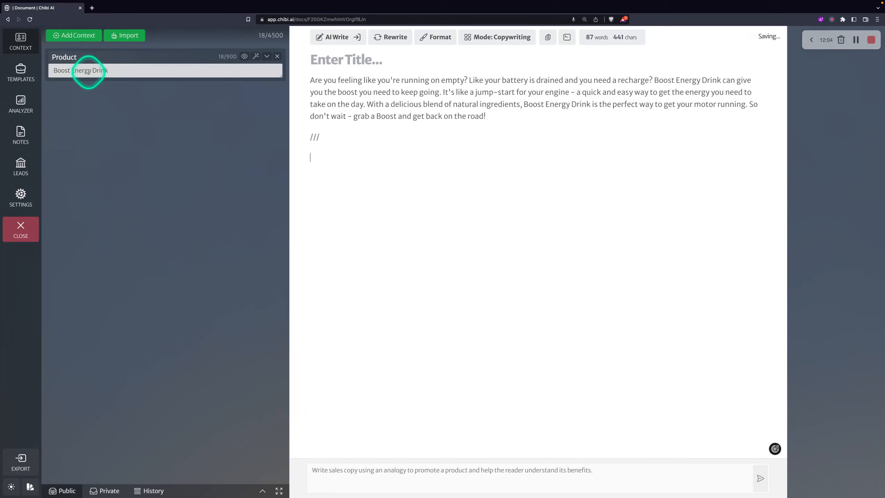
Add a Limited Time Offer context reading 'Buy one, get one one free'
left_click(73, 35)
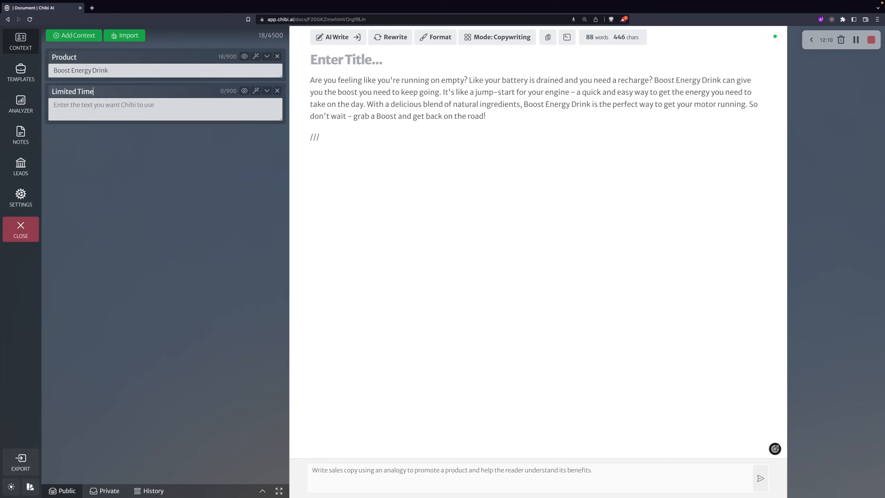
left_click(131, 108)
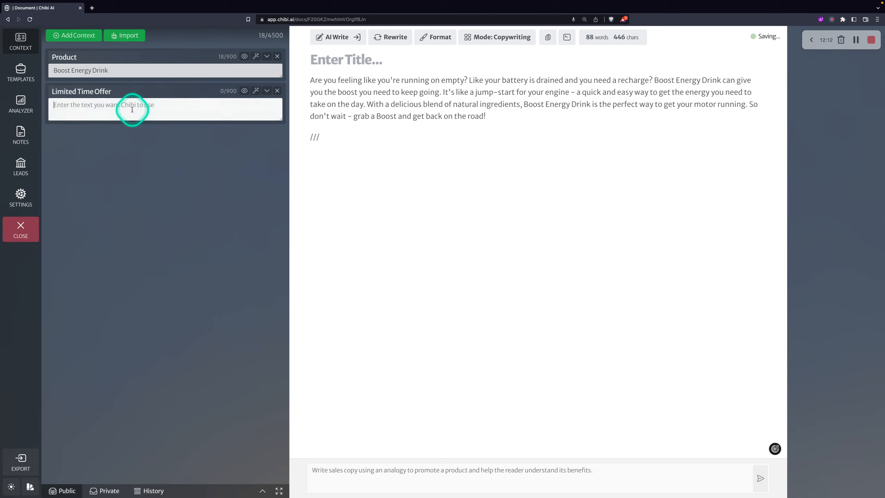
type("Get one")
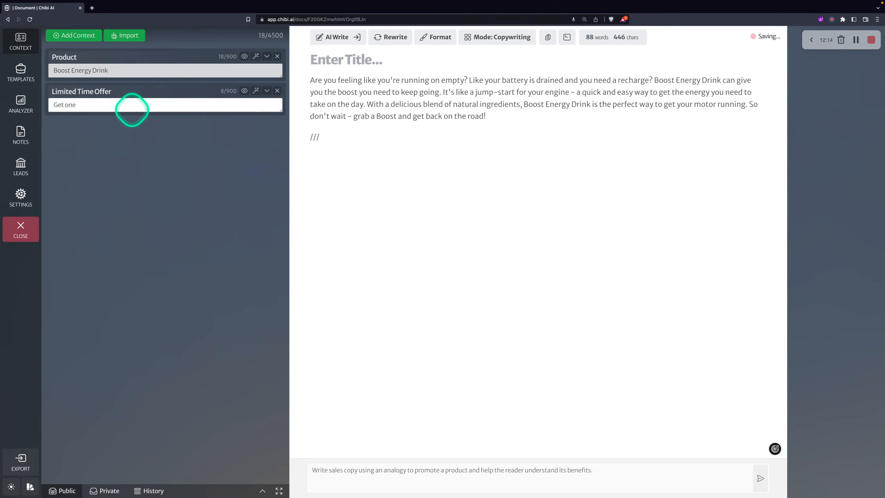
type(" can")
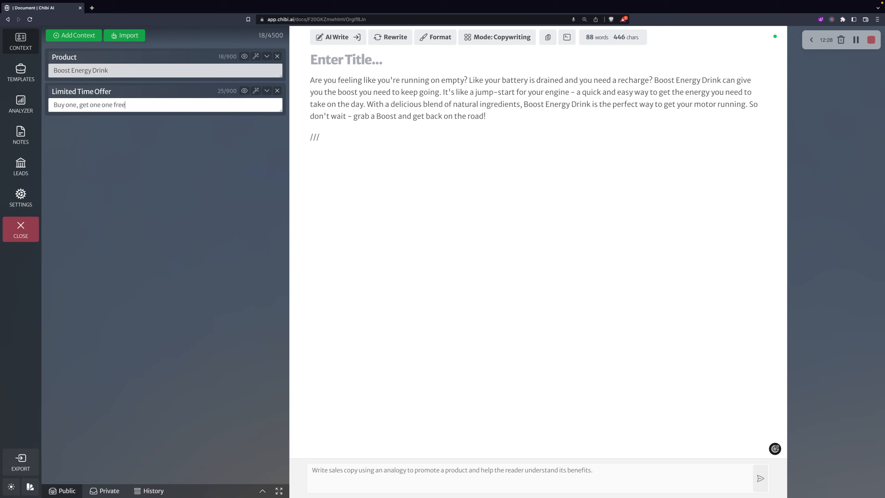
left_click(322, 170)
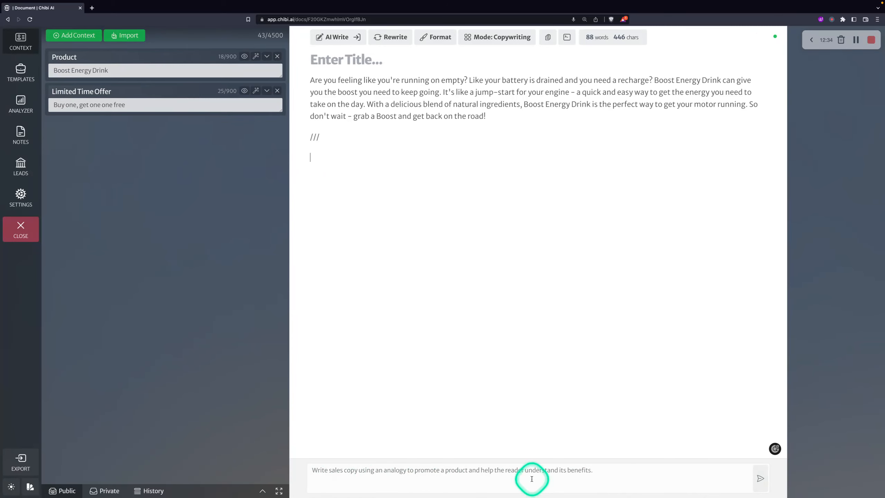
left_click(656, 478)
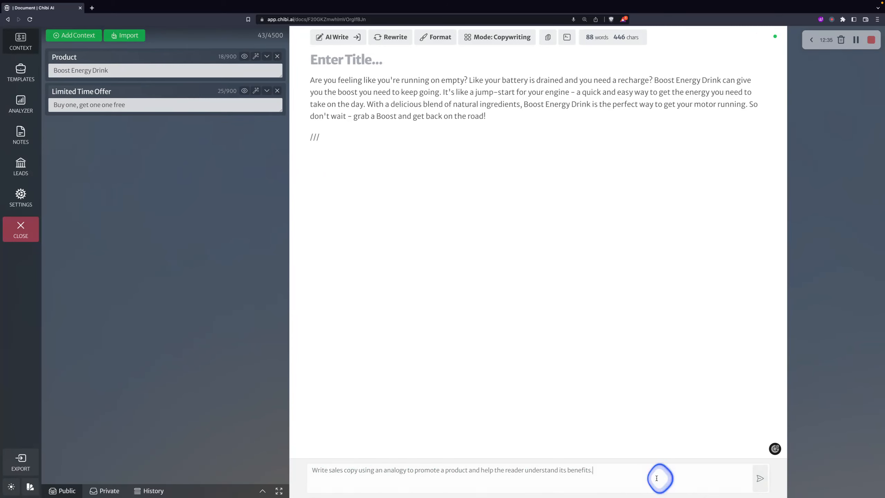
Generate a second Boost Energy Drink paragraph pitching the buy-one-get-one-free offer below the ///
left_click(759, 479)
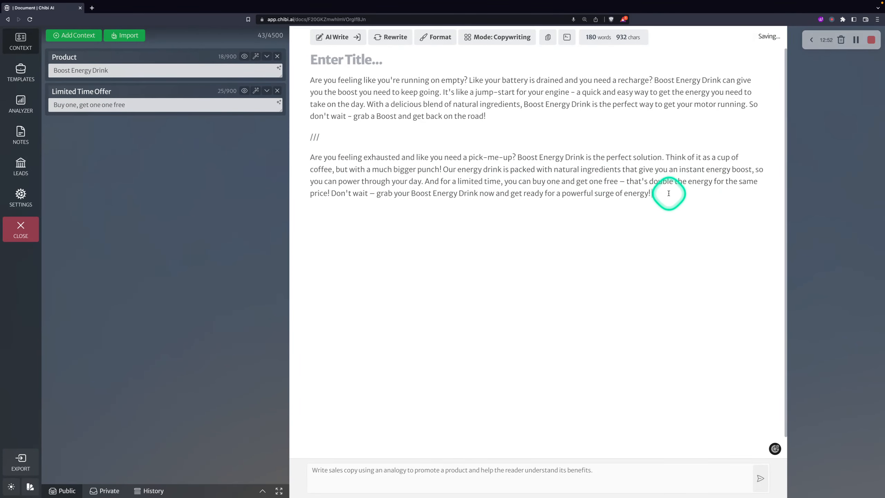
Add a Target Audience context reading 'Fisherman', add a /// separator and send the prompt
left_click(67, 35)
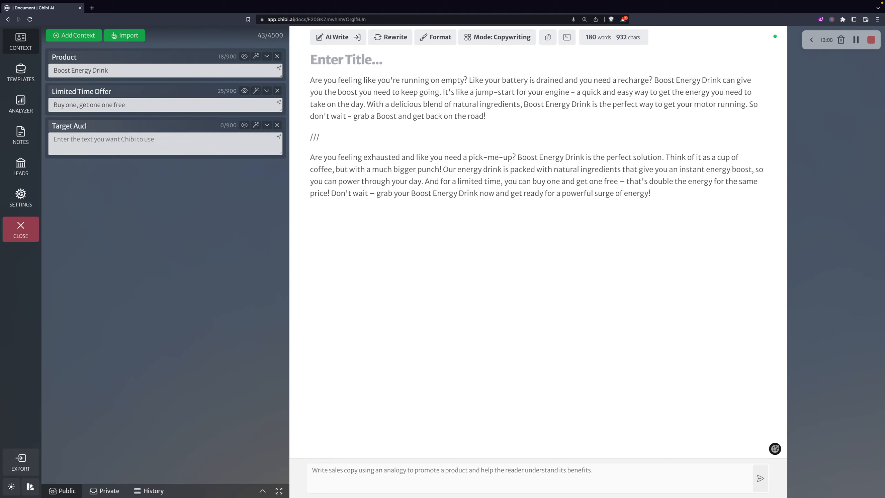
key("Tab")
type("Fi")
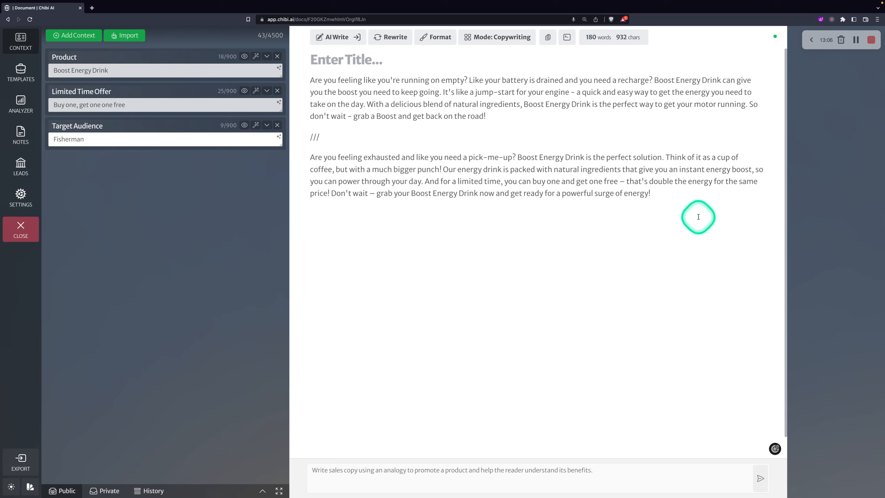
left_click(685, 203)
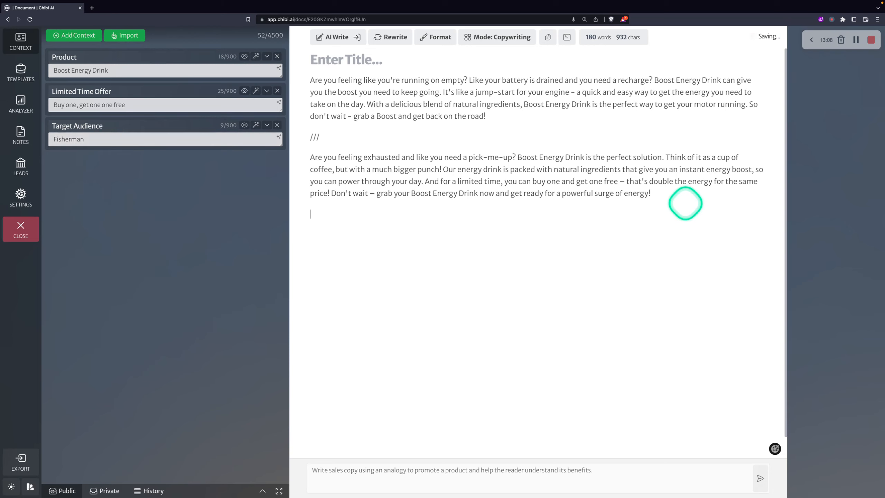
key("Return")
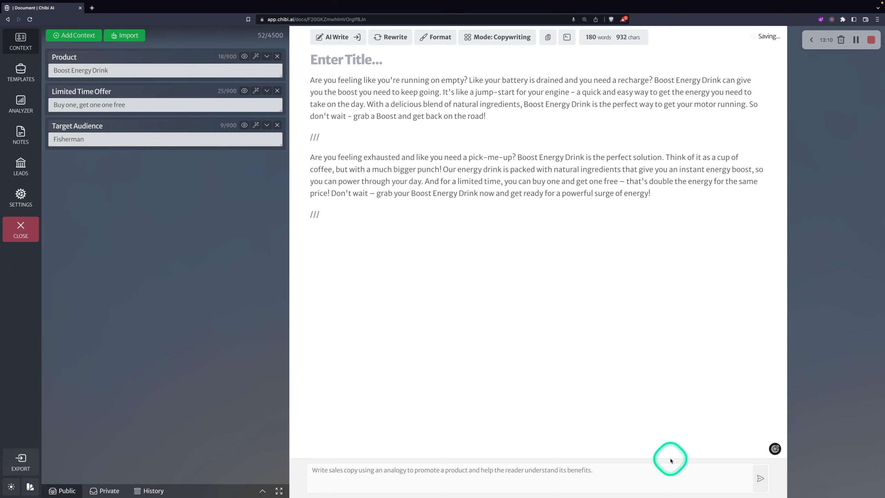
left_click(760, 478)
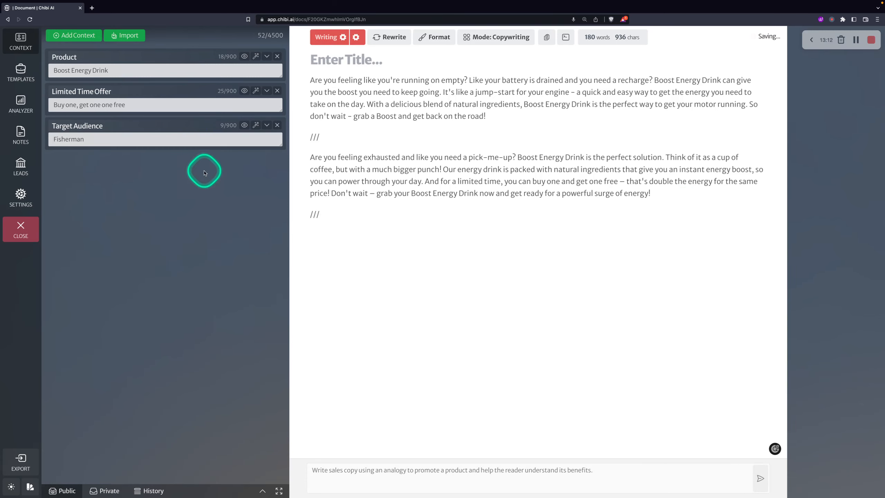
Let the third paragraph aimed at fishermen finish writing, then review it; document reaches 276 words
left_click(161, 143)
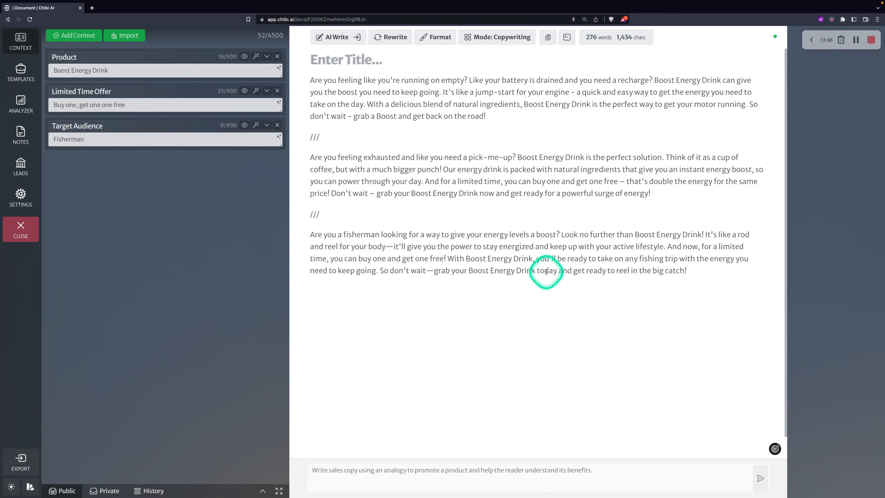
left_click_drag(688, 271, 304, 237)
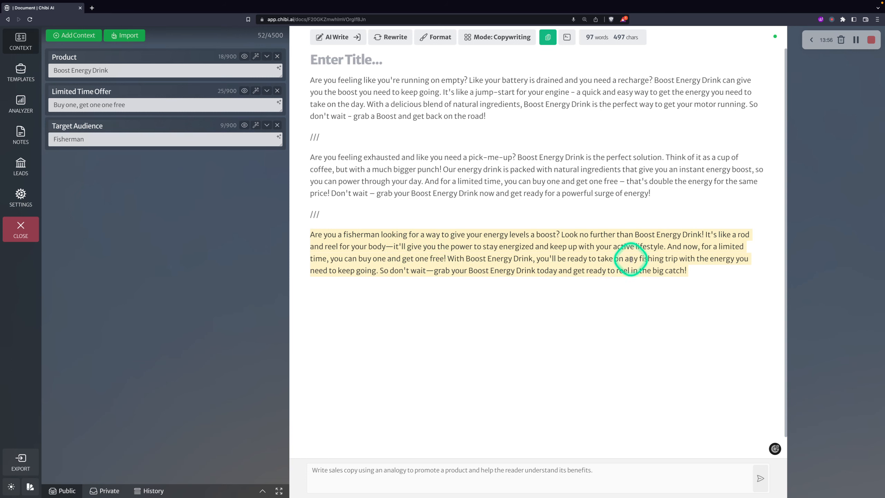
left_click(692, 267)
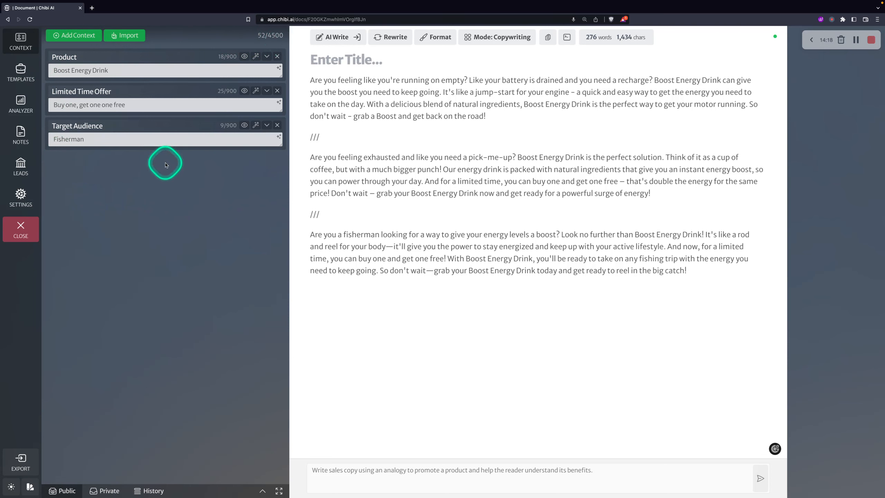
Add a Types of Fish context listing bass and walleye, then generate a fourth sales paragraph
left_click(72, 35)
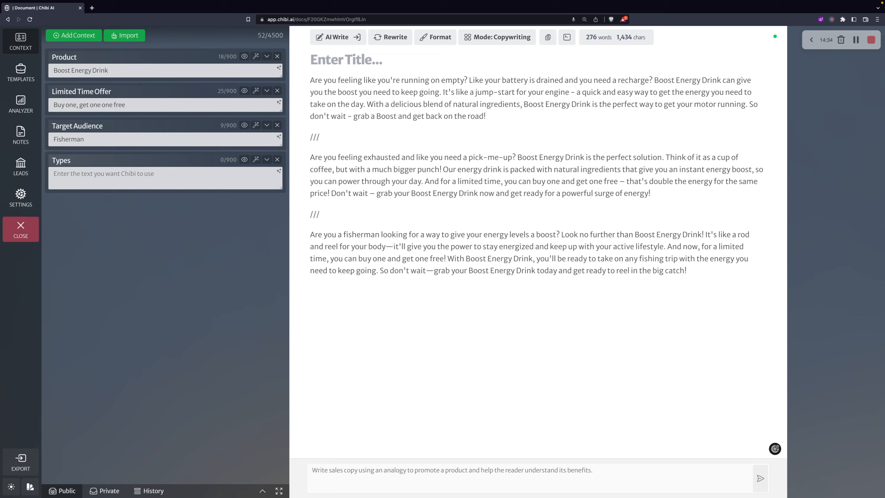
key("Tab")
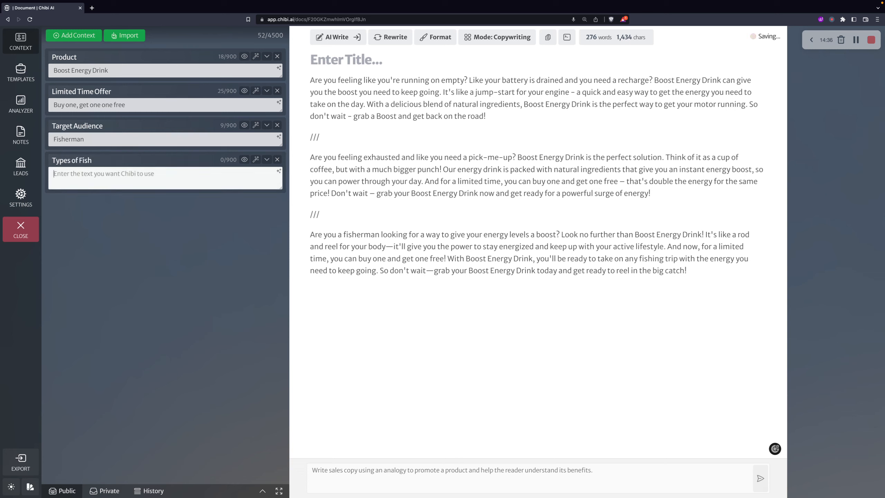
type("- ")
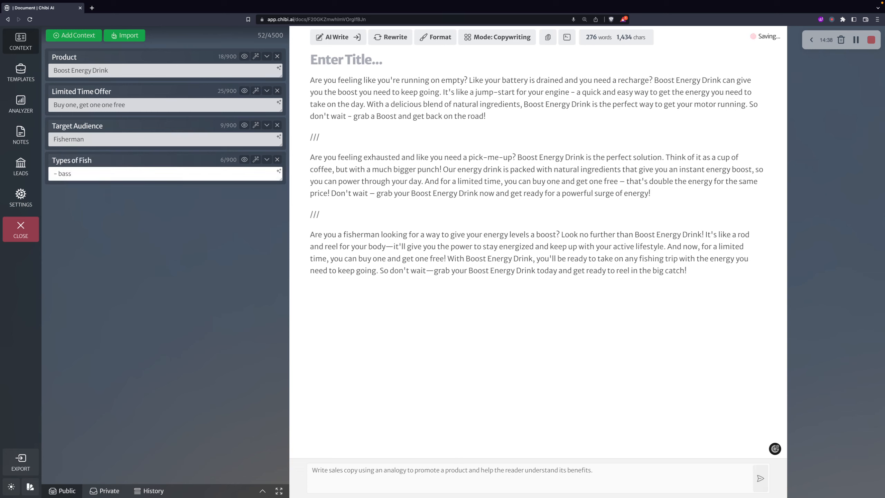
type("bass")
key("Return")
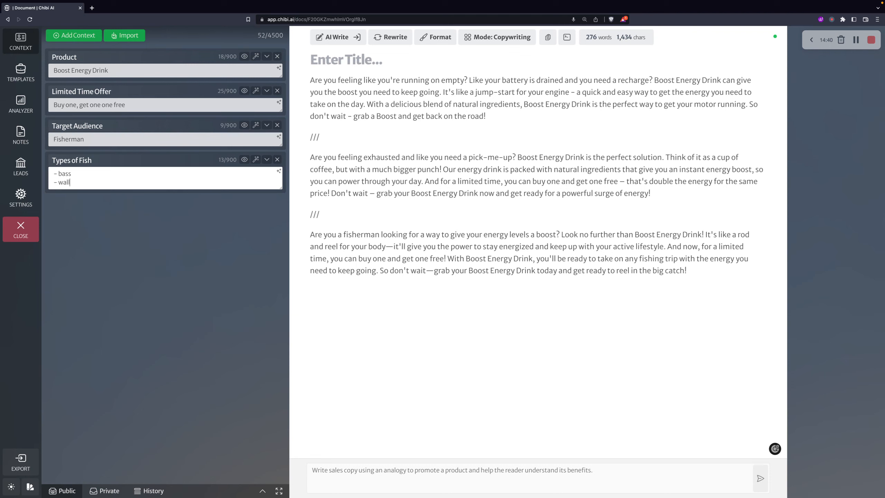
left_click(725, 268)
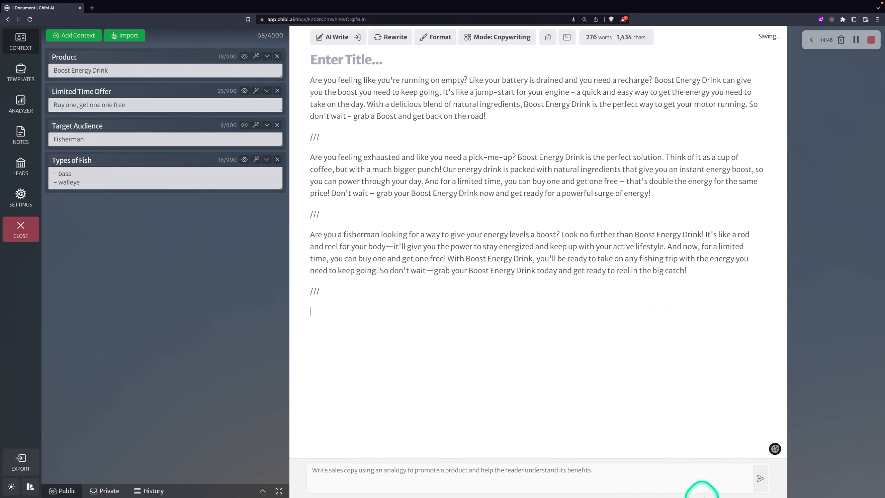
left_click(760, 480)
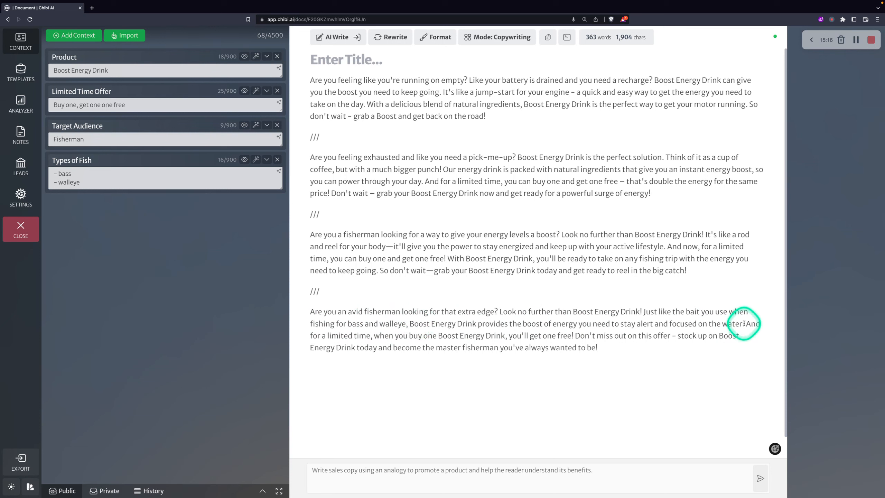
left_click_drag(745, 323, 299, 315)
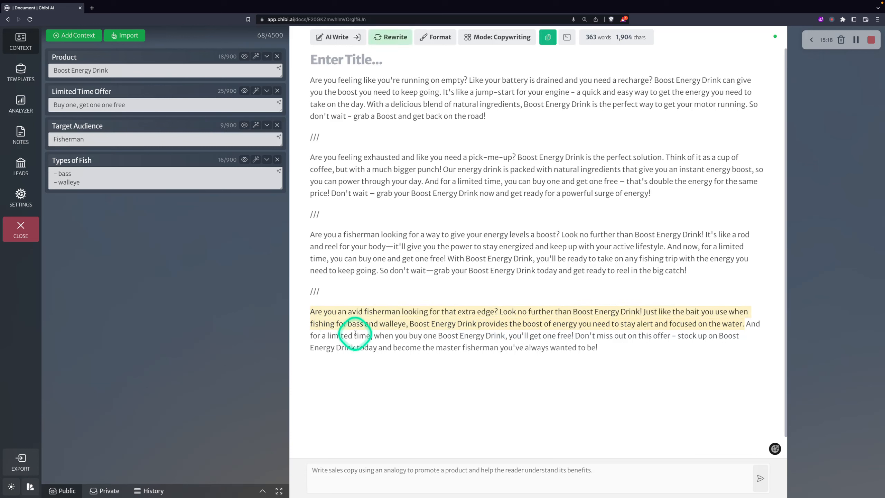
left_click_drag(354, 335, 443, 336)
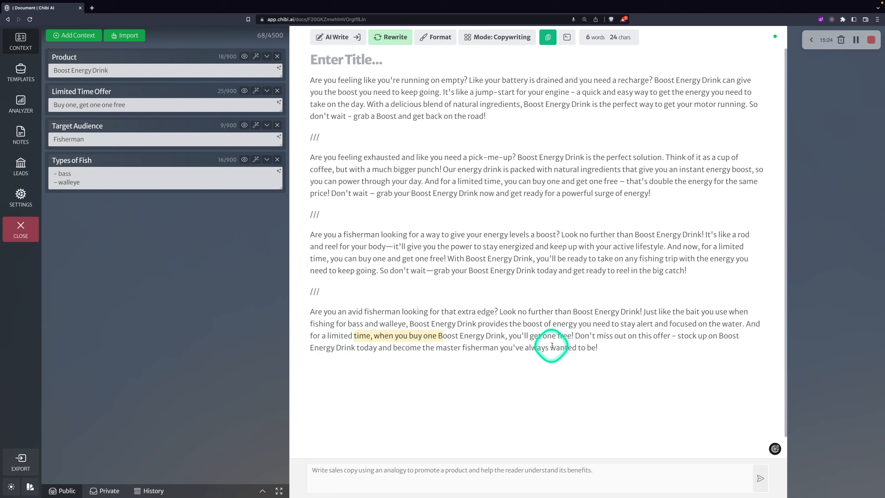
left_click_drag(614, 349, 566, 337)
left_click(363, 317)
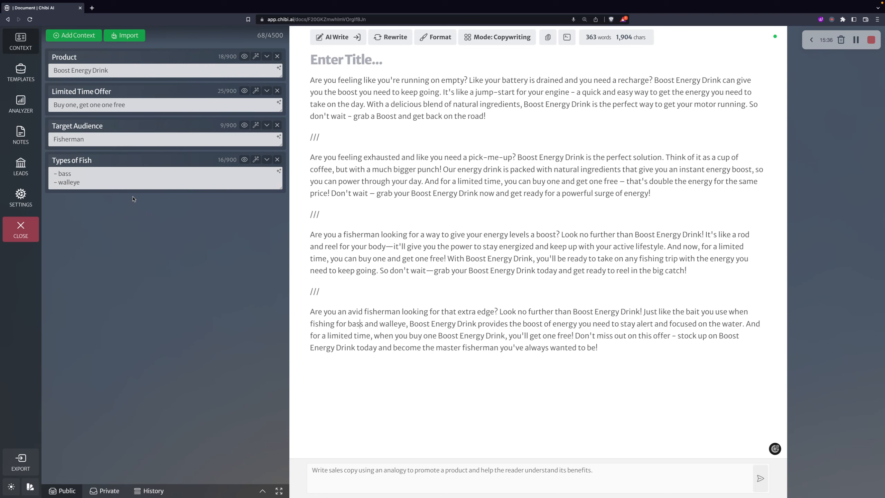
Replace the fish type with 'alien fish from Mars' and AI-write a fifth paragraph after a /// divider
left_click_drag(104, 182, 42, 174)
type("alei")
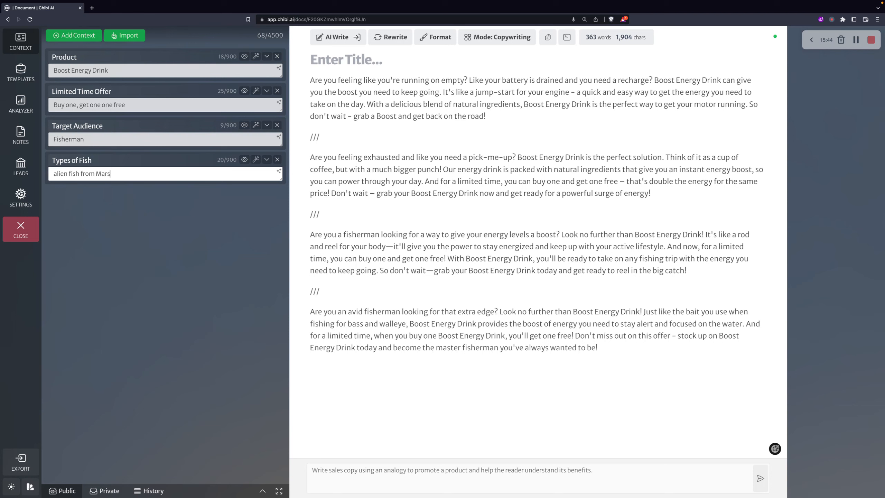
left_click(622, 354)
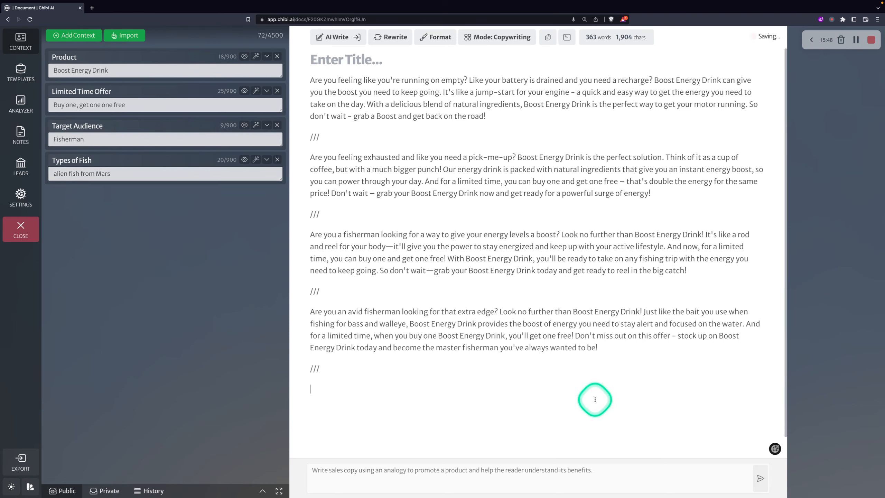
left_click(760, 478)
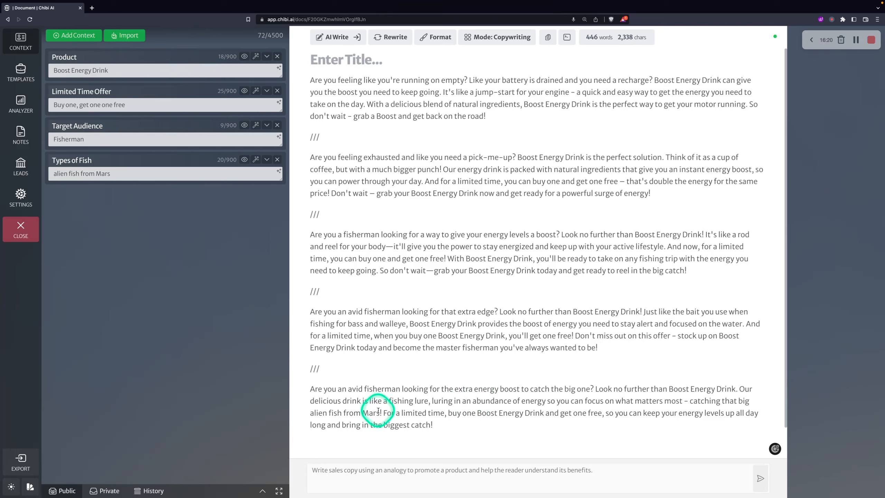
left_click_drag(380, 412, 342, 411)
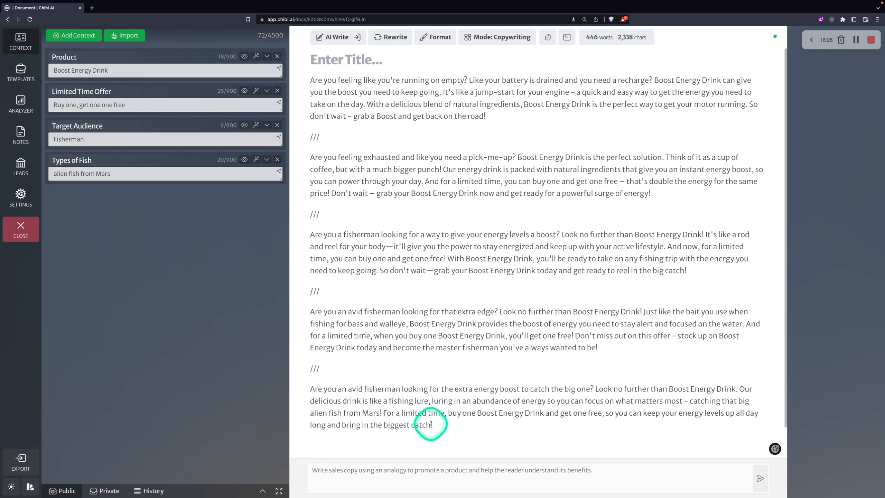
left_click(416, 421)
left_click_drag(416, 422, 450, 413)
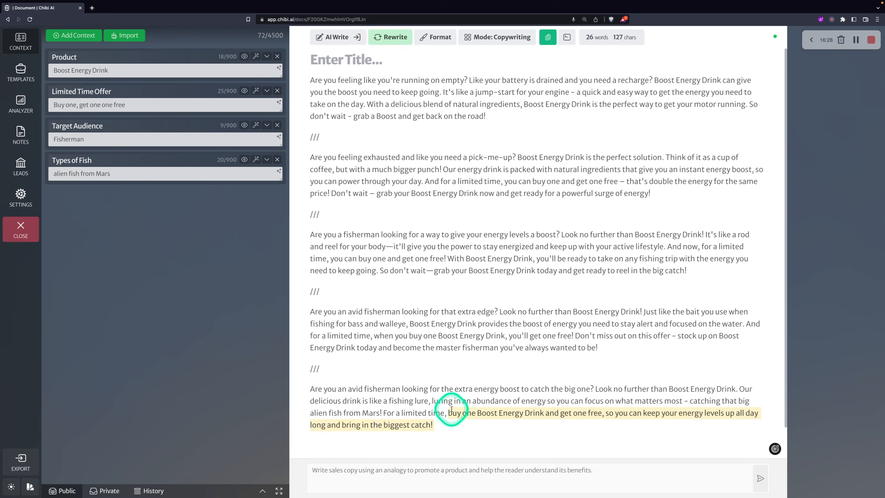
left_click(434, 377)
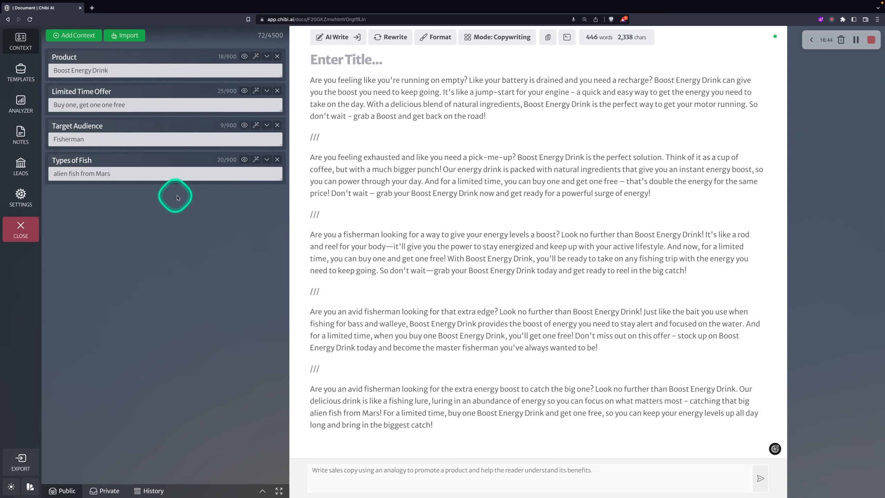
Replace the sales-analogy prompt with the private Write About Above Sentence prompt from the library
left_click_drag(611, 470, 298, 467)
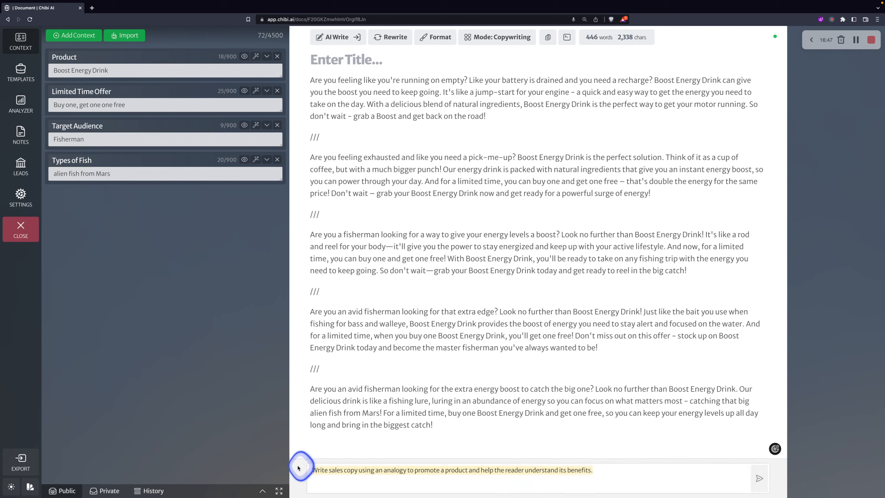
left_click(59, 490)
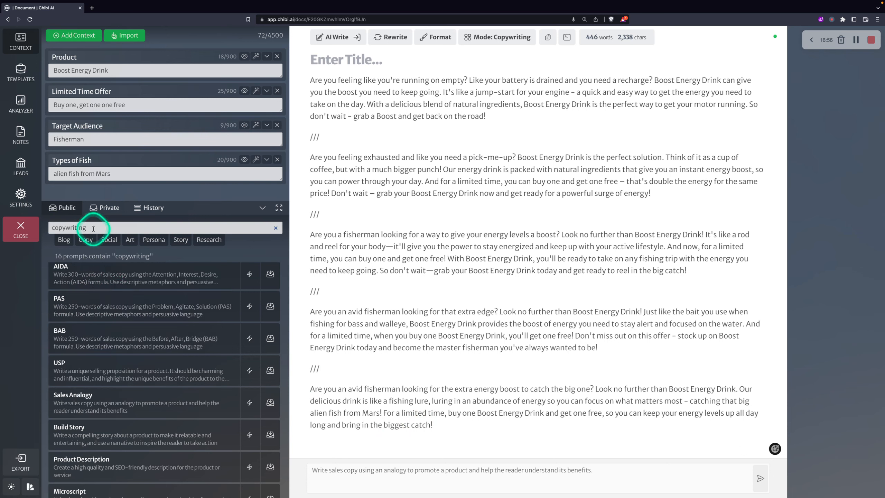
left_click(102, 209)
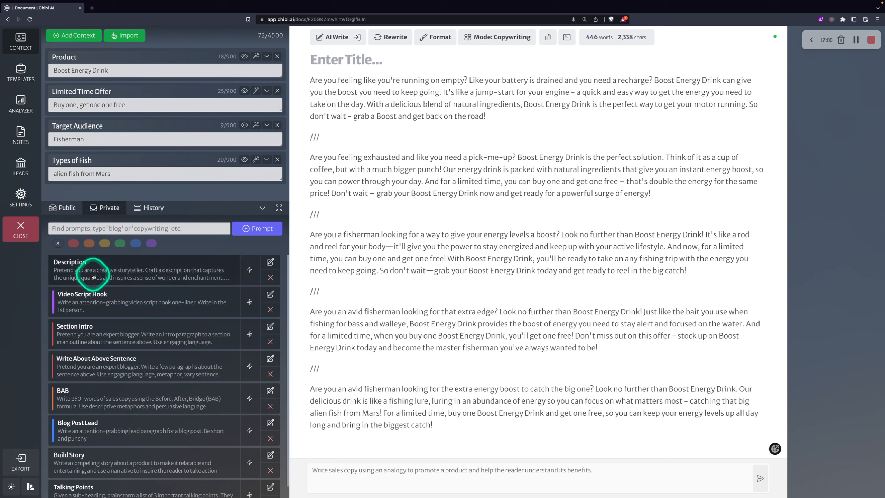
left_click(108, 276)
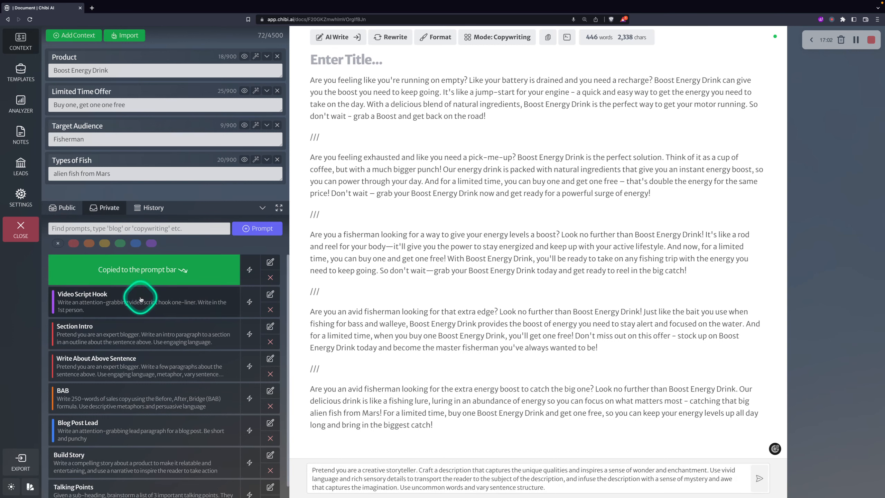
left_click(138, 301)
left_click(139, 329)
left_click(164, 355)
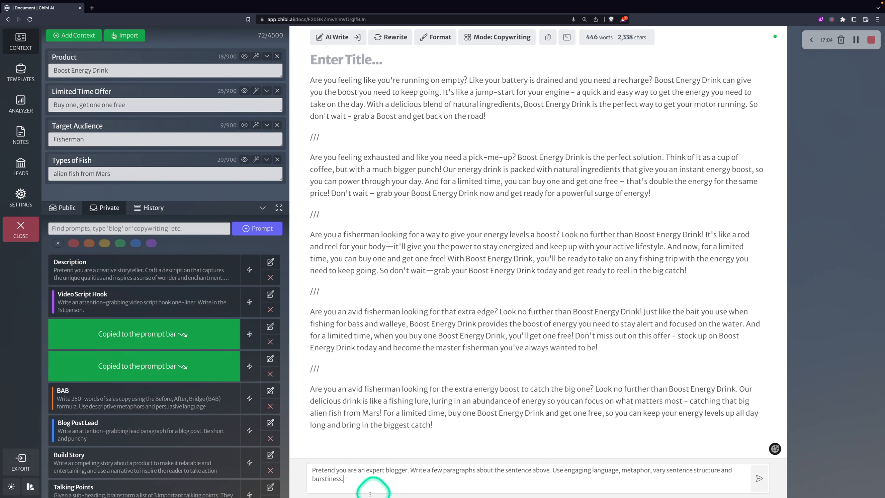
left_click(250, 270)
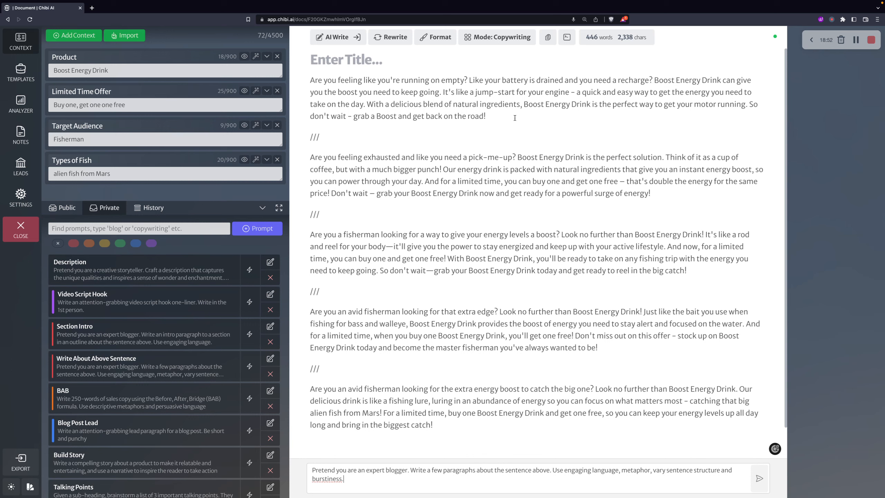
Reload the Sales Analogy copywriting prompt, then highlight the third, fisherman rod-and-reel paragraph
left_click(262, 207)
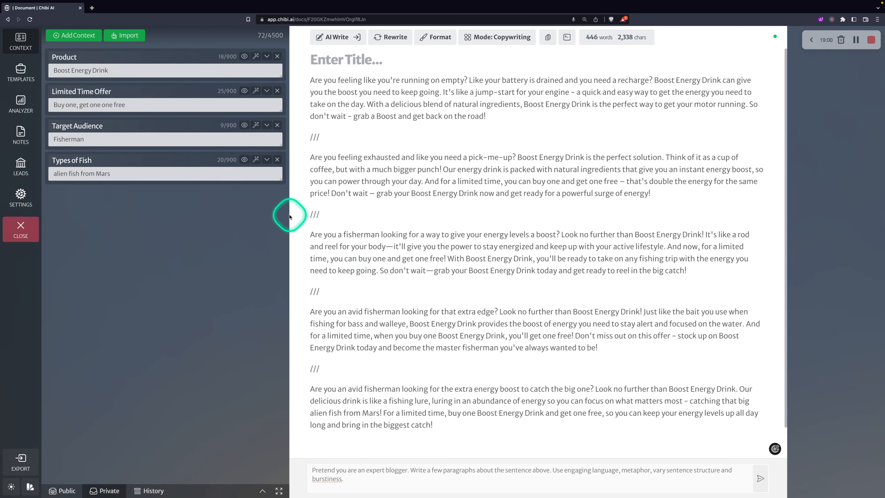
left_click(214, 140)
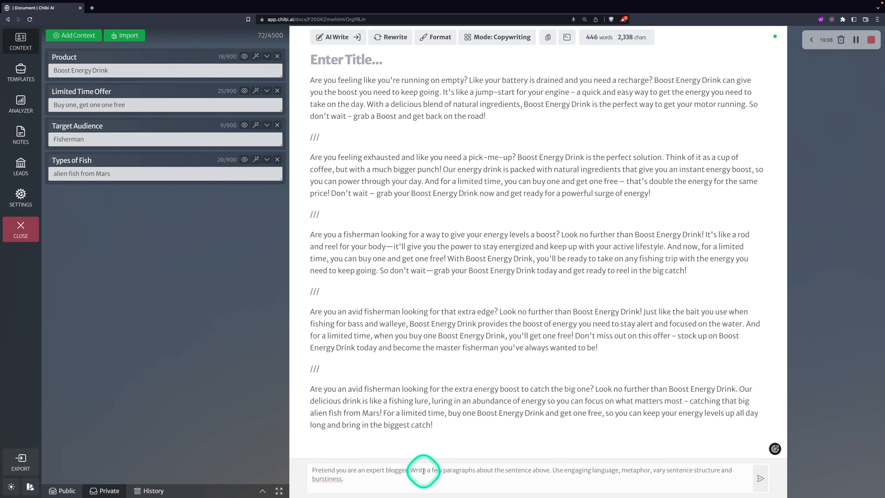
left_click(64, 490)
left_click(63, 239)
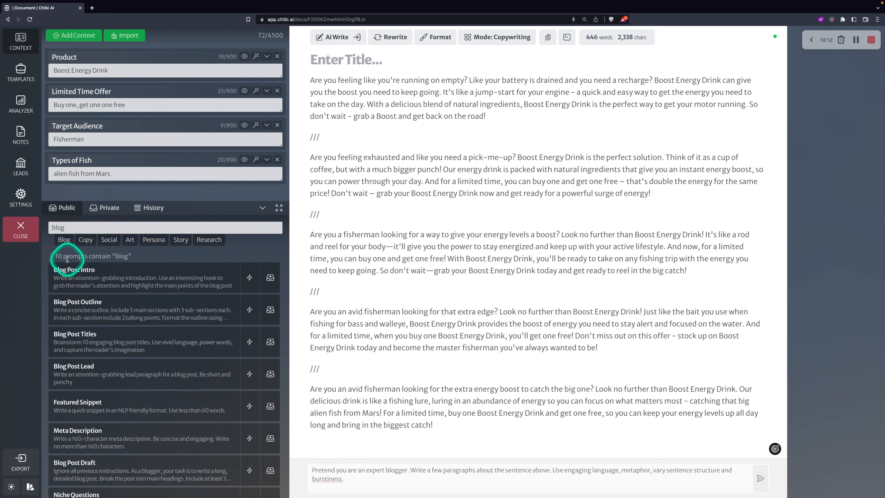
left_click(86, 240)
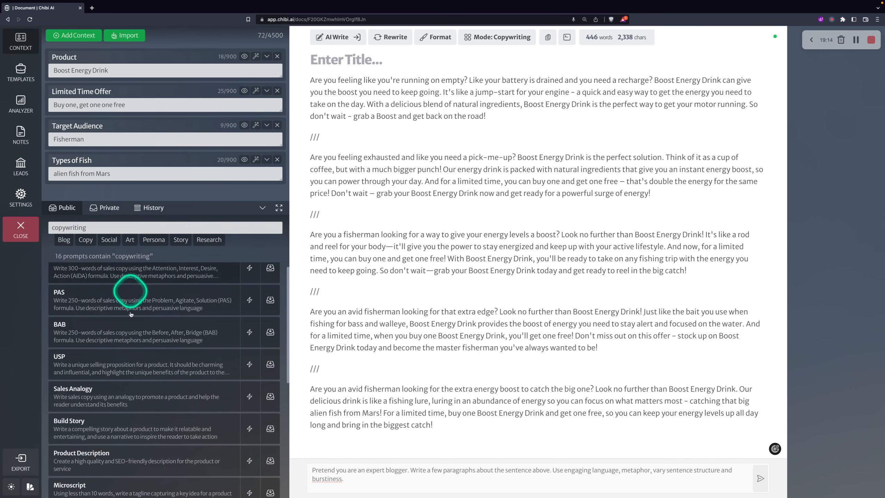
left_click(133, 398)
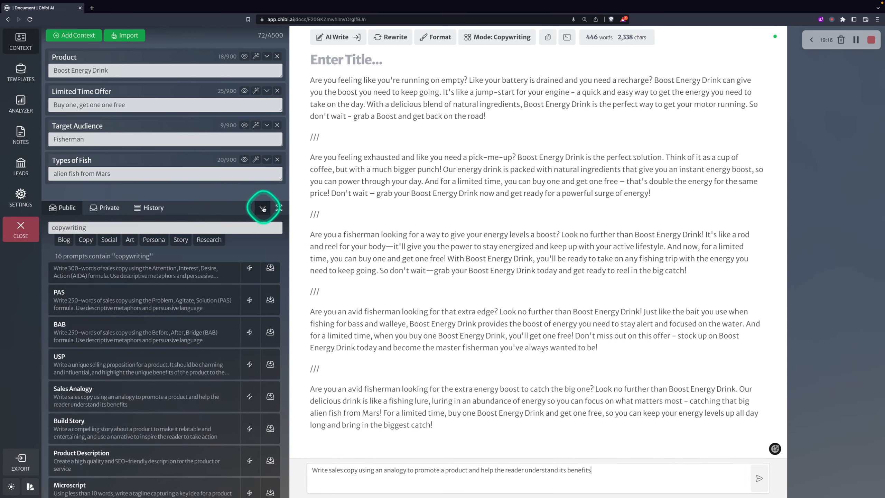
left_click(263, 207)
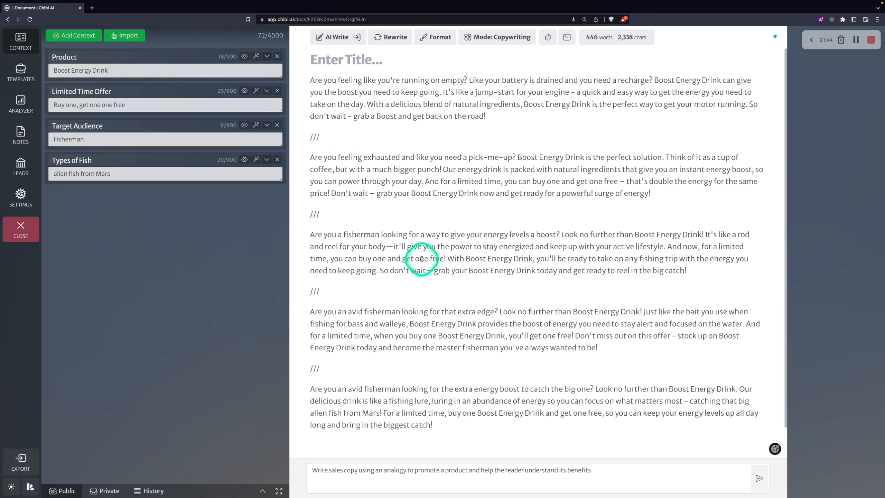
left_click_drag(701, 265, 306, 233)
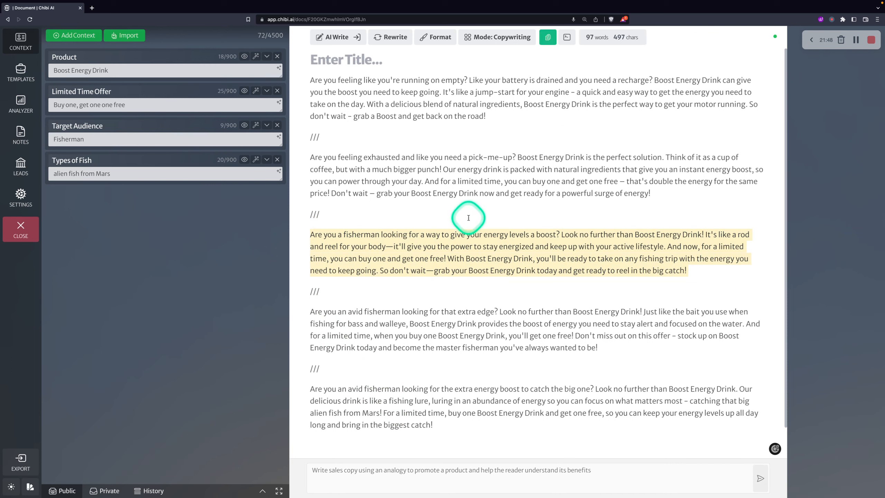